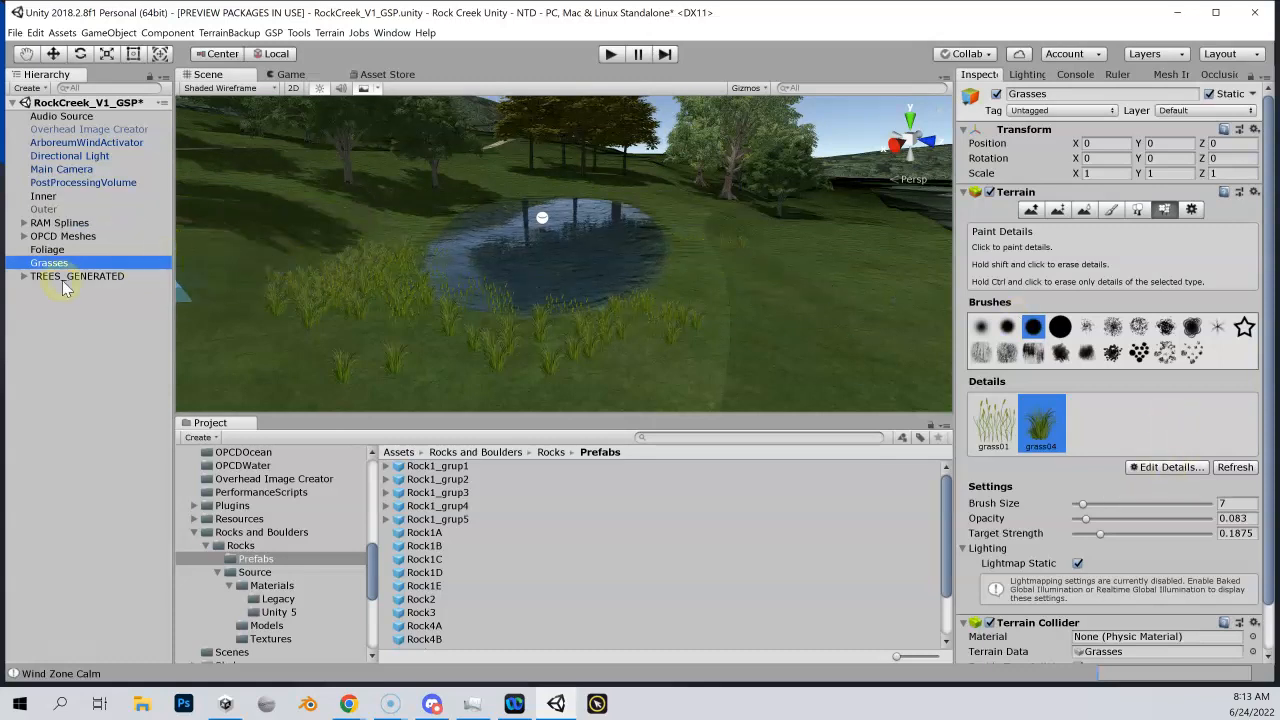
# Step: Start a new detail mesh for the Grasses terrain and assign the Rock3 prefab as its detail object
pyautogui.click(1160, 469)
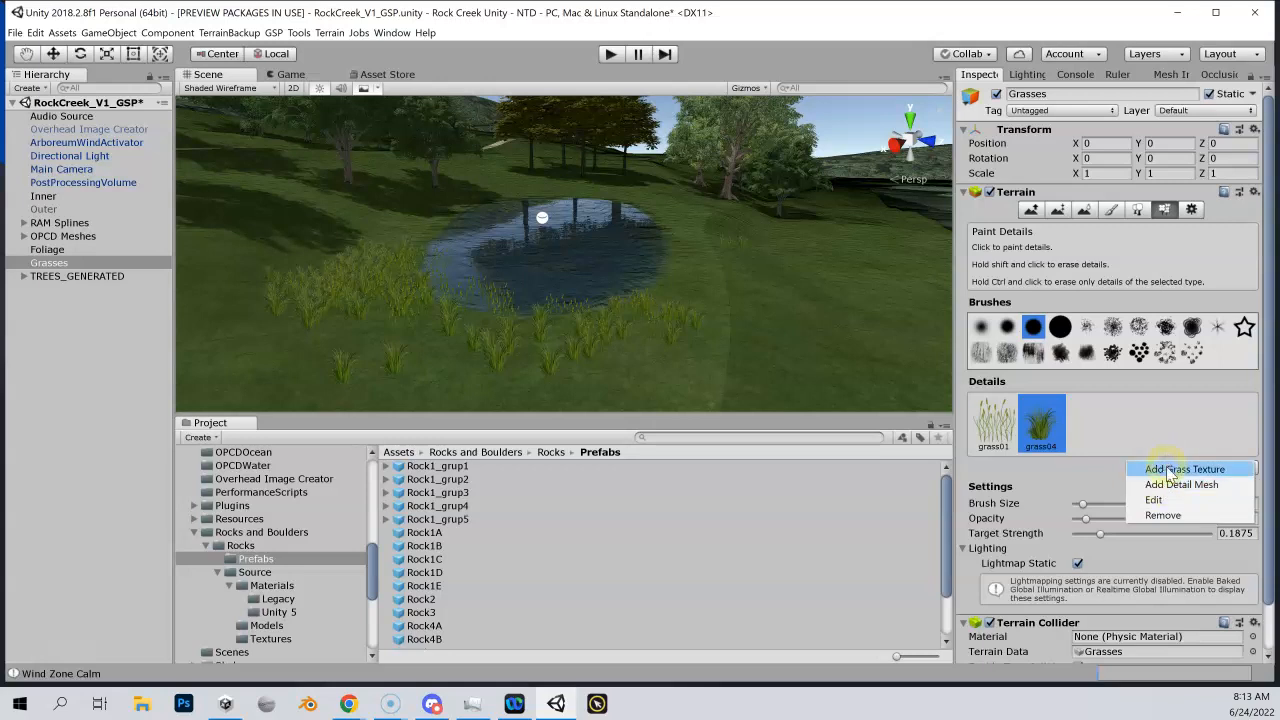
pyautogui.click(1168, 485)
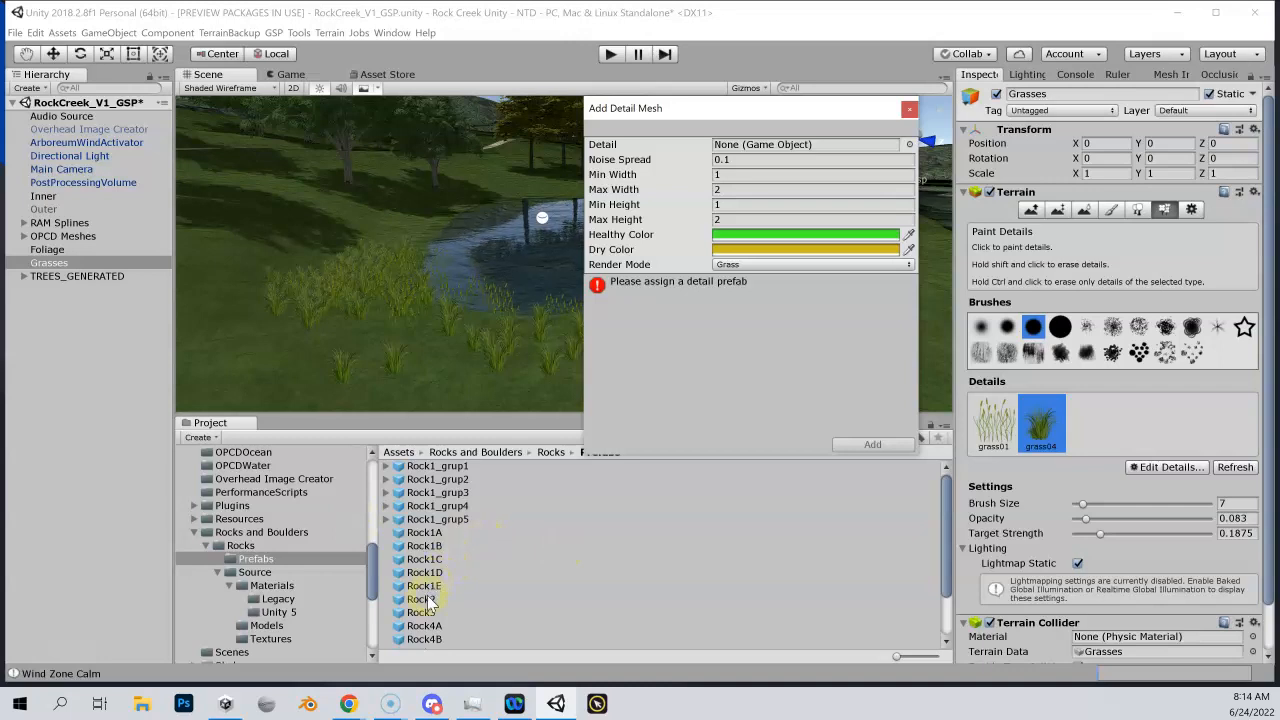
pyautogui.moveTo(425, 612); pyautogui.dragTo(748, 163)
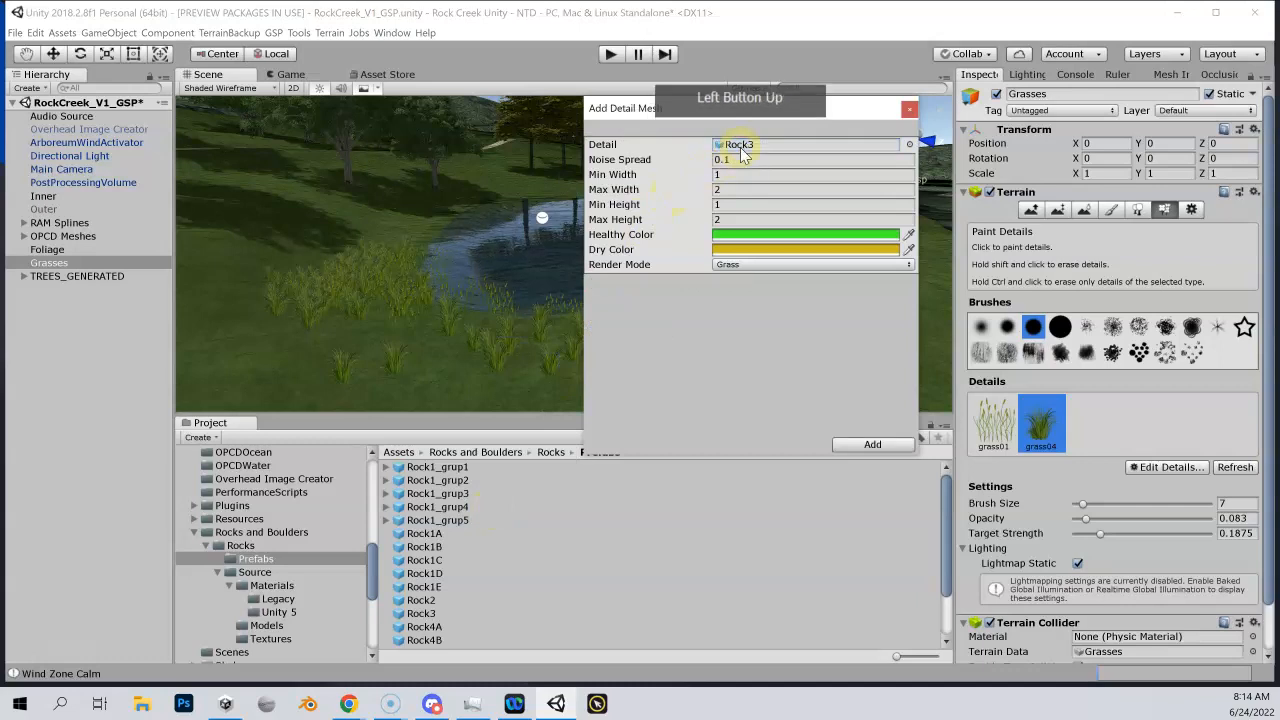
# Step: Set the healthy and dry colors to white (FFFFFF) and add the Rock3 detail mesh to the terrain
pyautogui.click(860, 240)
pyautogui.click(931, 330)
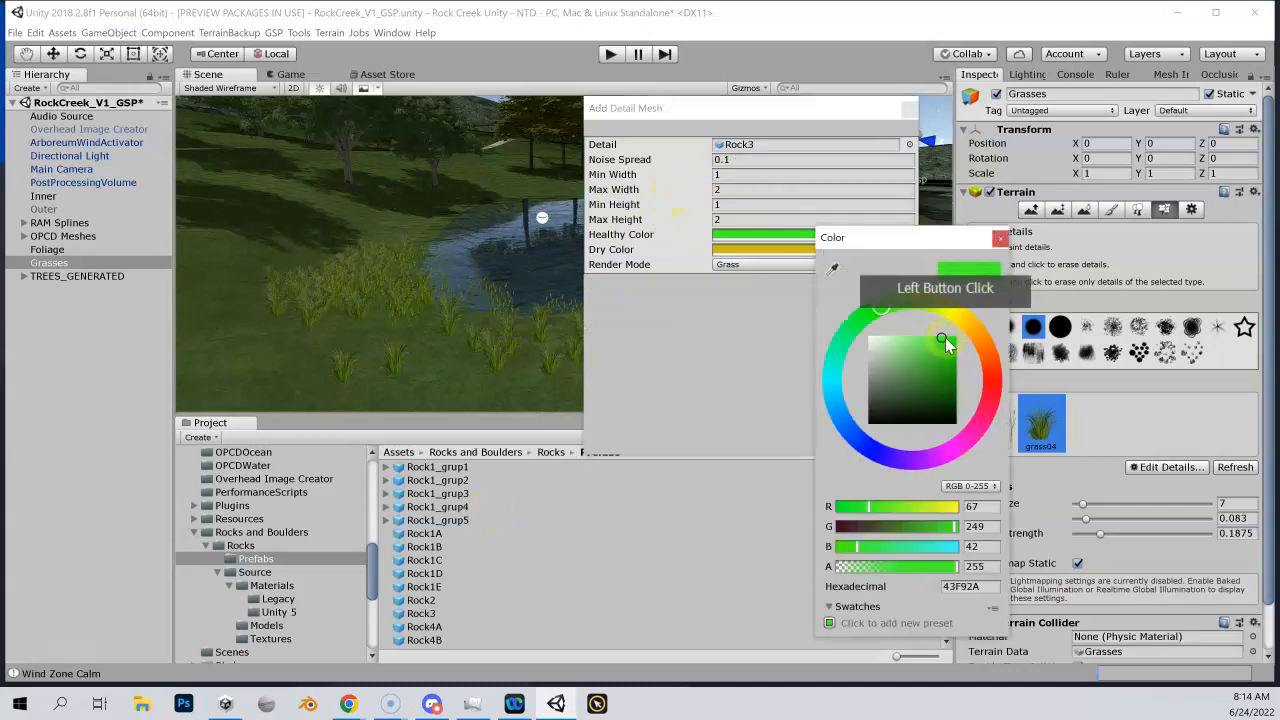
pyautogui.moveTo(843, 337); pyautogui.dragTo(866, 328)
pyautogui.click(1000, 238)
pyautogui.click(762, 248)
pyautogui.moveTo(915, 363); pyautogui.dragTo(854, 326)
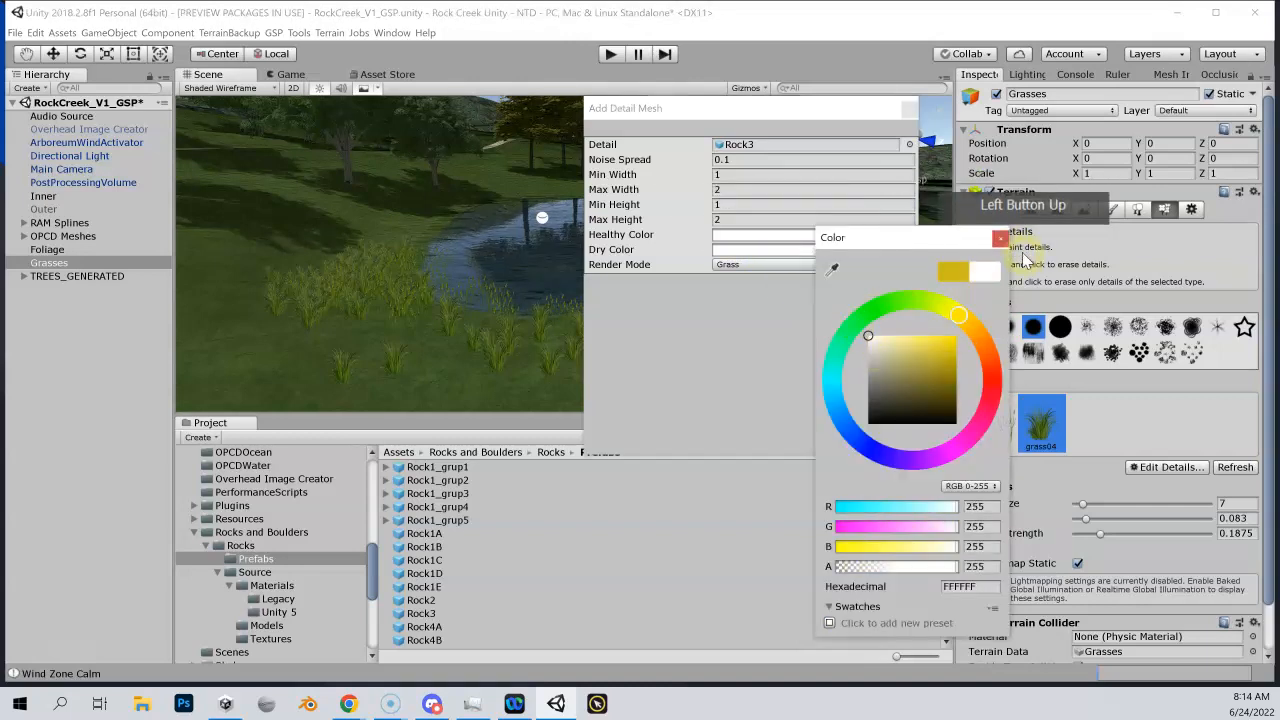
pyautogui.click(1000, 238)
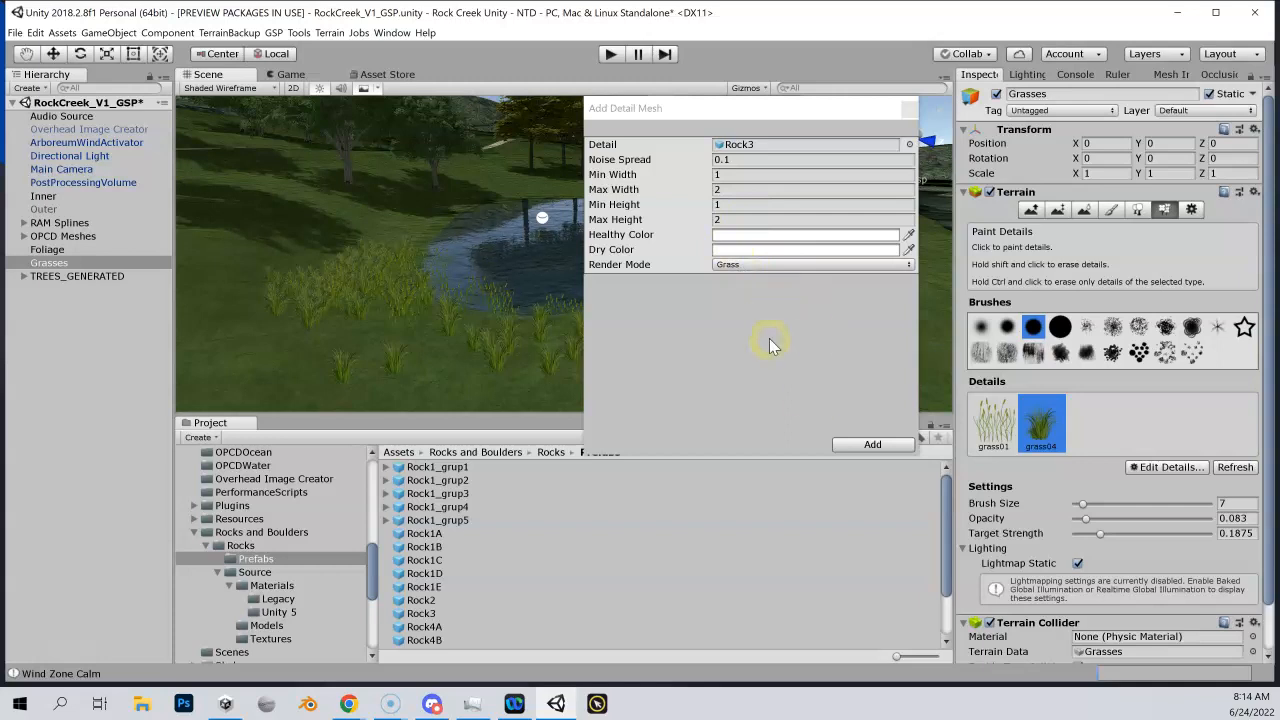
pyautogui.click(876, 445)
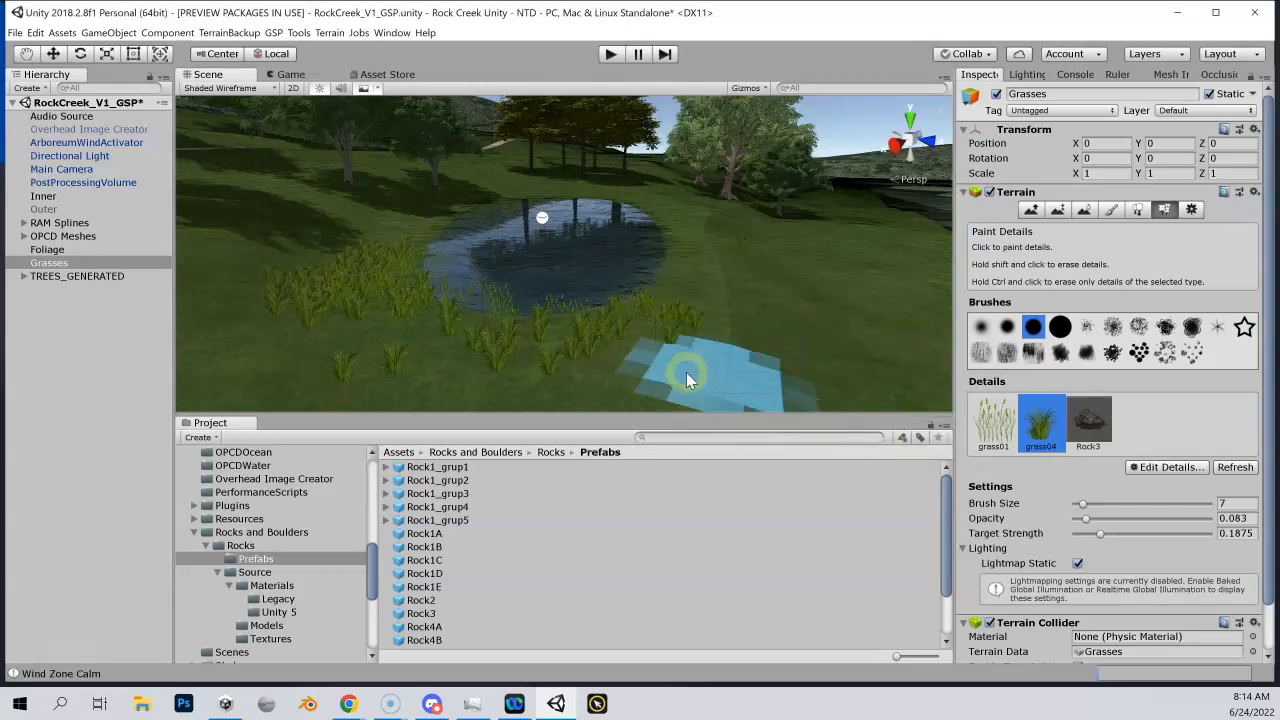
# Step: Paint the Rock3 detail mesh onto the terrain beside the pond's near bank
pyautogui.click(670, 281)
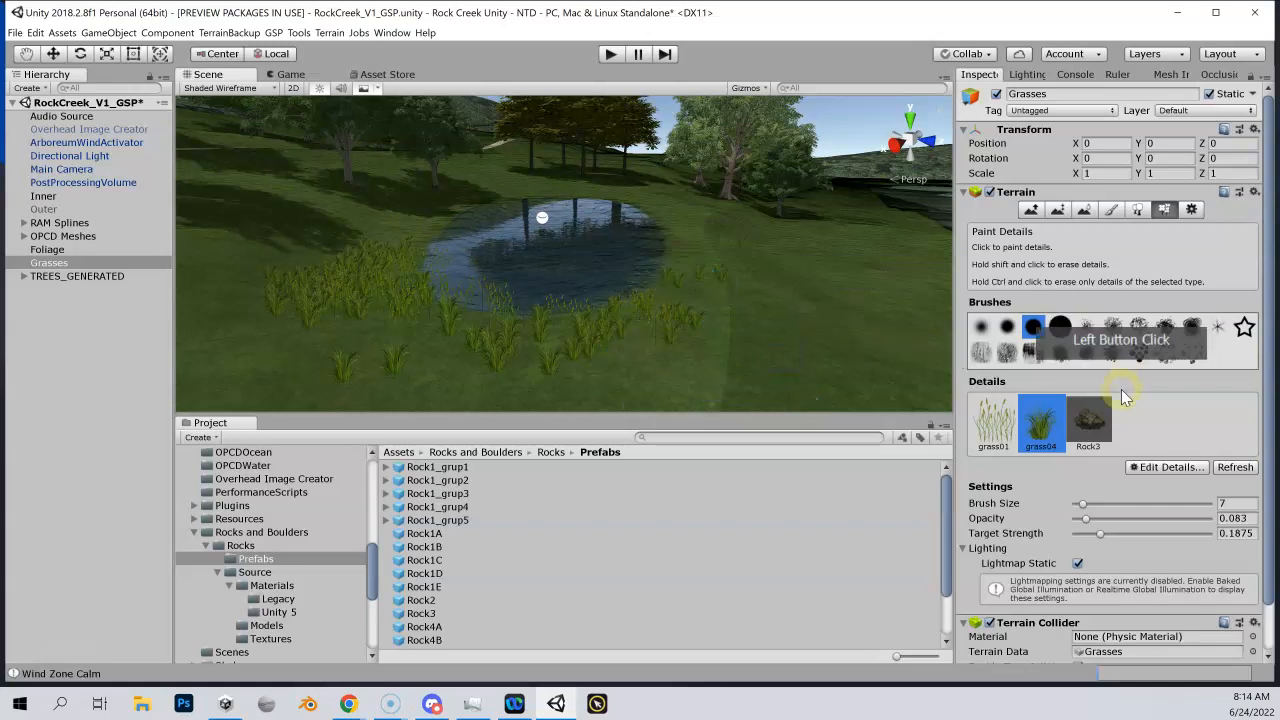
pyautogui.click(1090, 420)
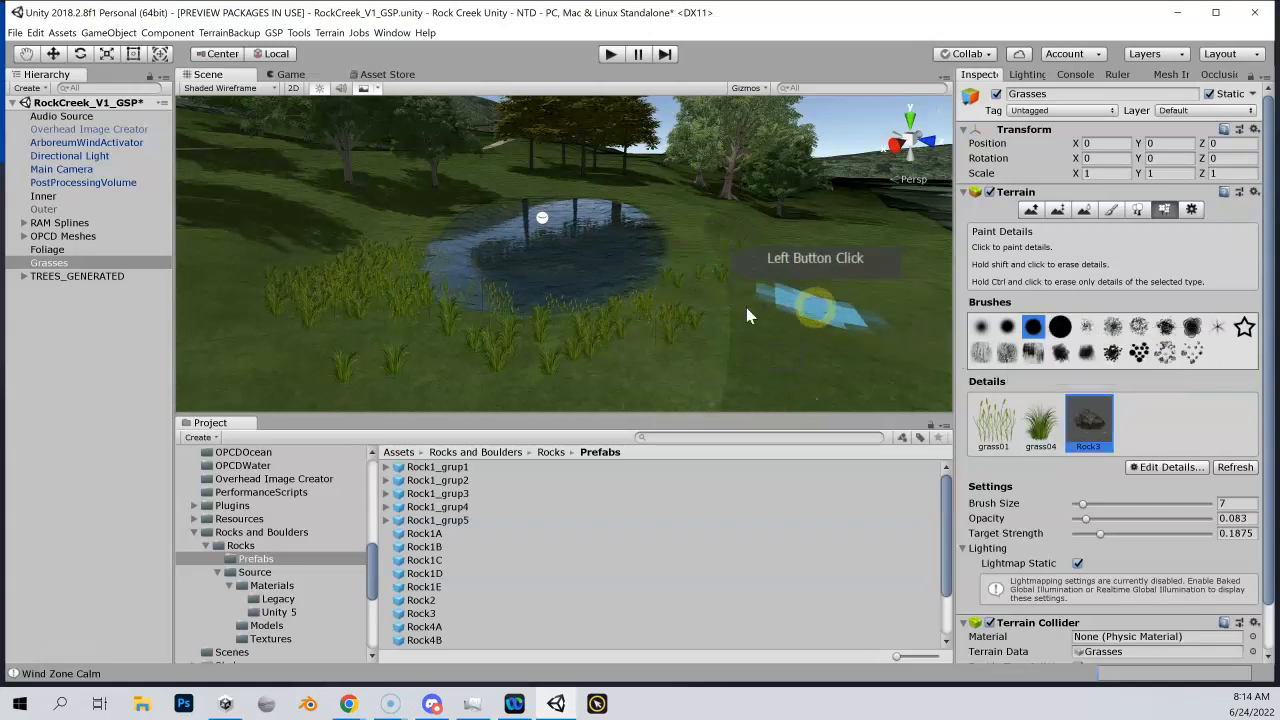
pyautogui.click(682, 297)
pyautogui.click(636, 310)
pyautogui.scroll(-5, 636, 310)
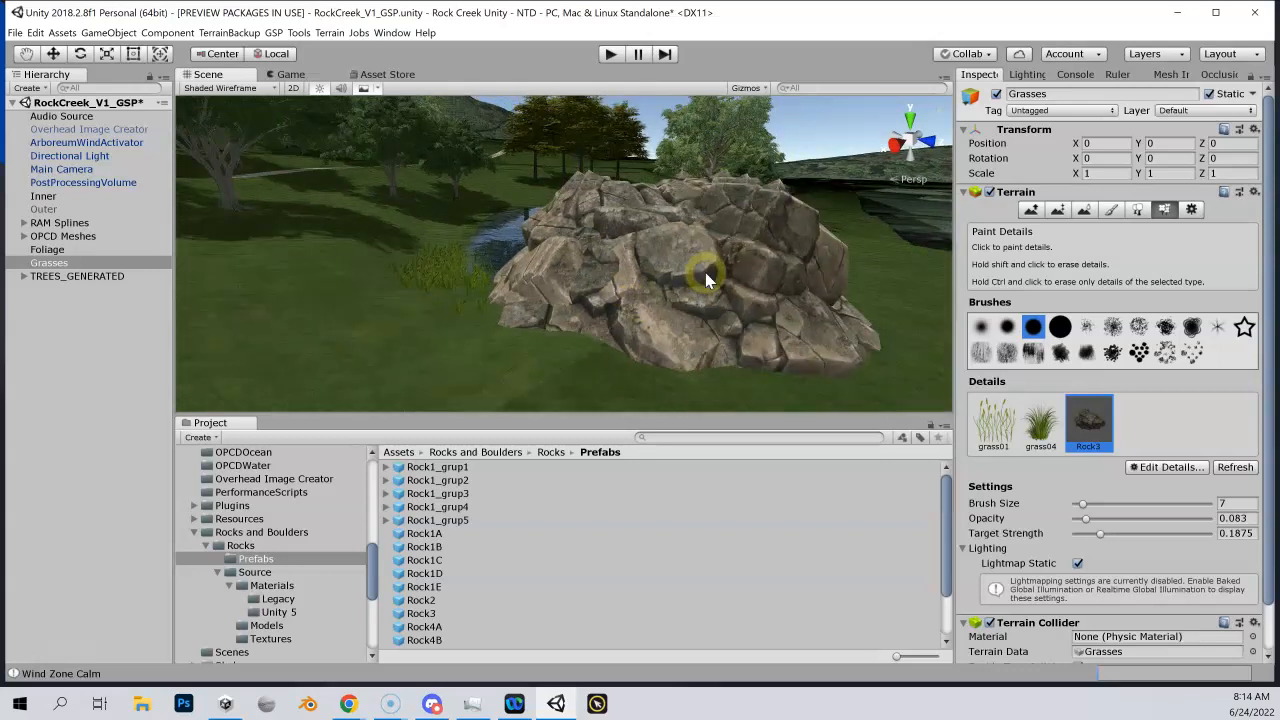
pyautogui.click(1097, 429)
pyautogui.click(1165, 469)
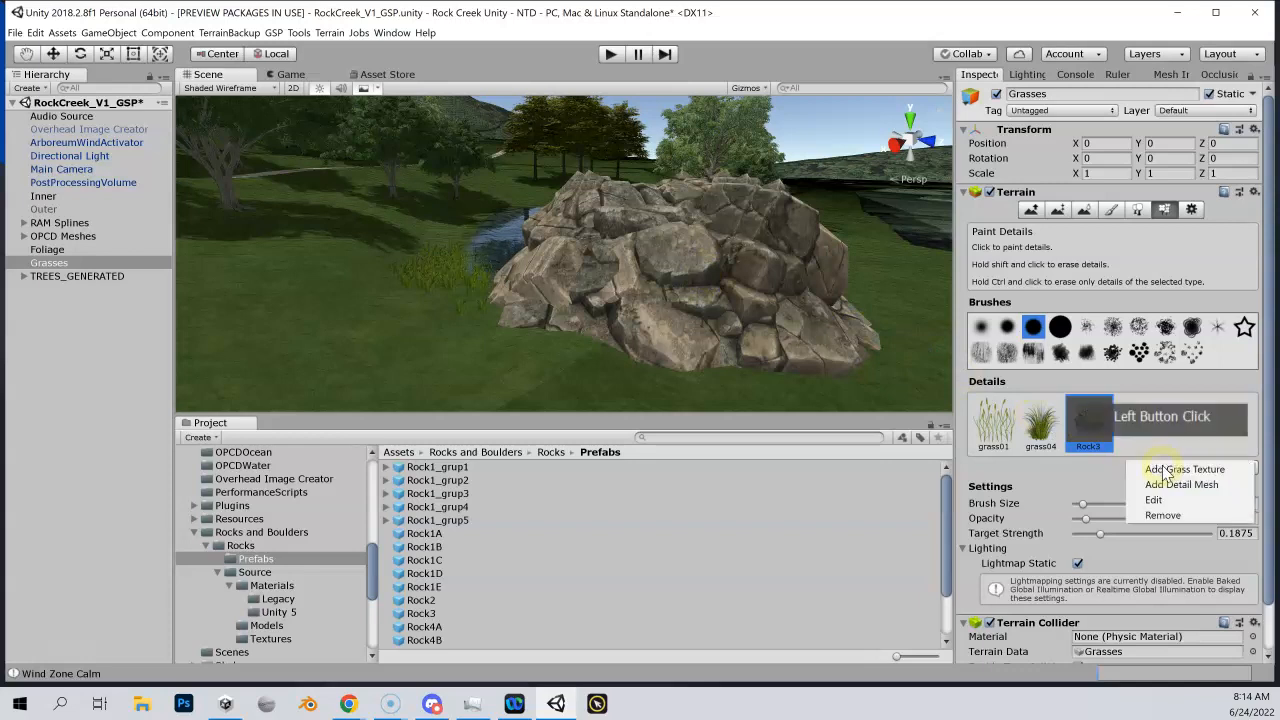
pyautogui.click(1160, 486)
pyautogui.click(983, 363)
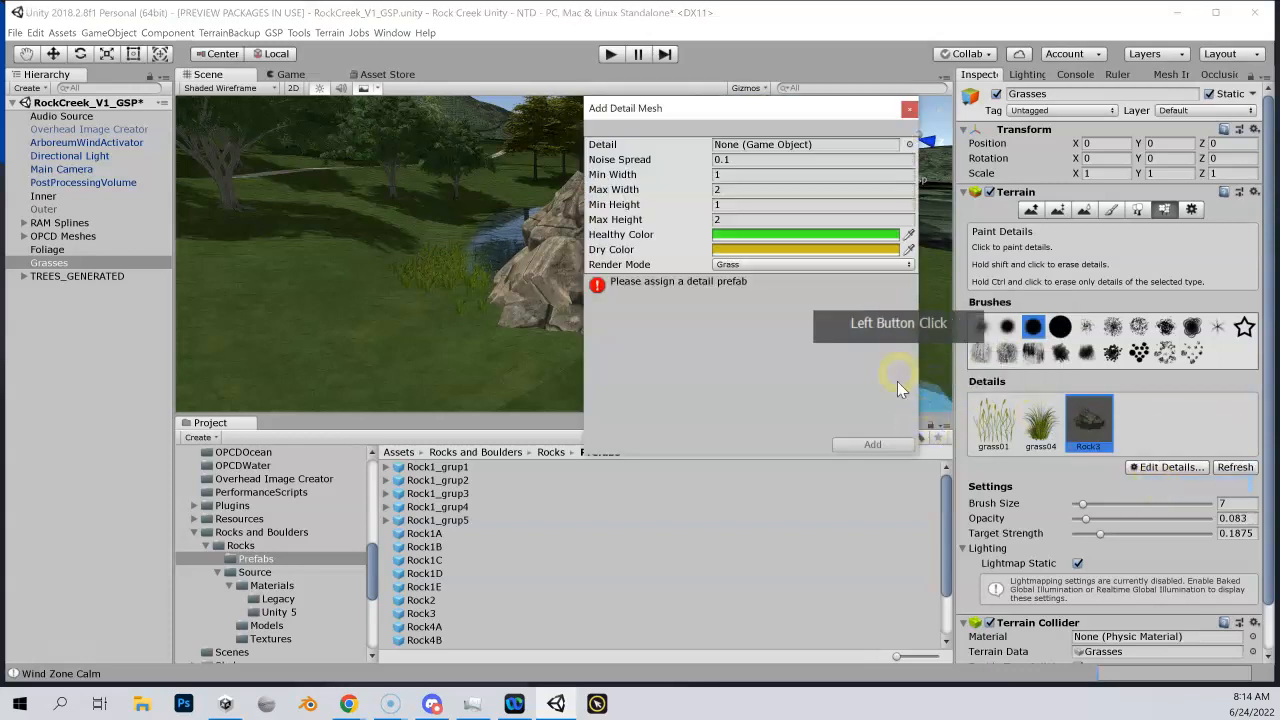
pyautogui.click(908, 108)
# Step: Edit the Rock3 detail mesh so its minimum and maximum width and height are all 0.1, and apply it
pyautogui.click(1155, 469)
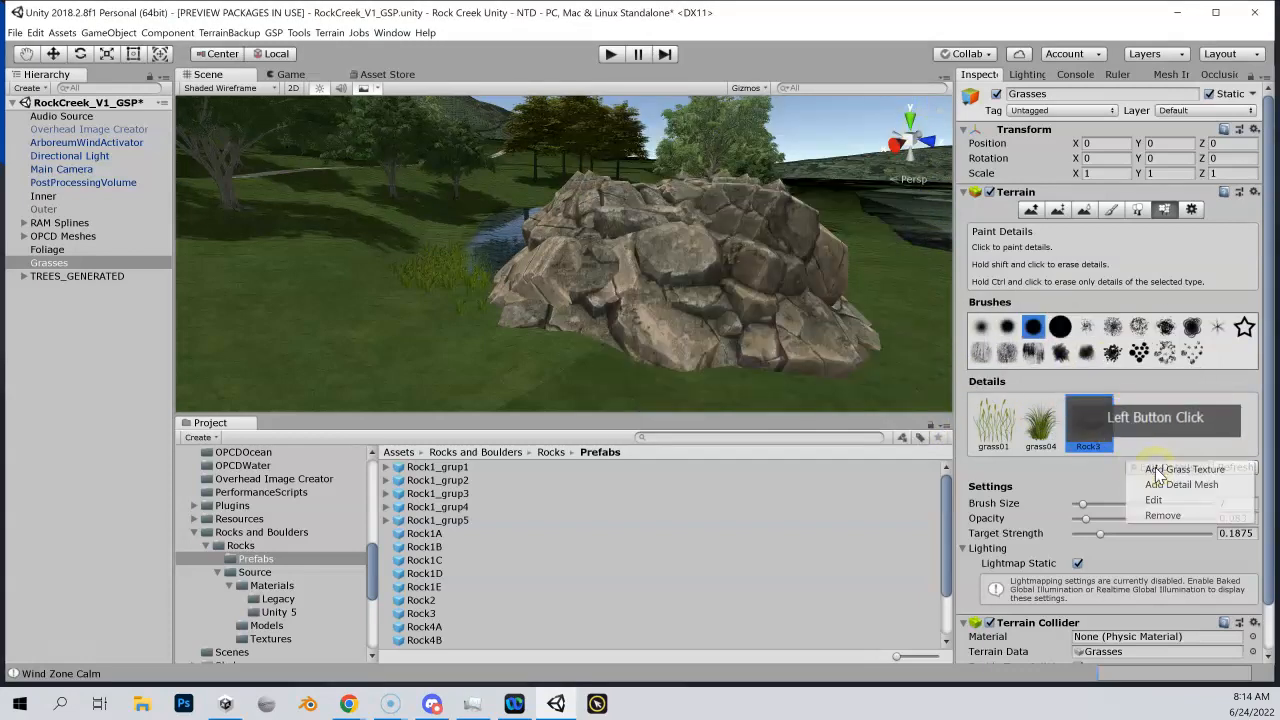
pyautogui.click(1160, 500)
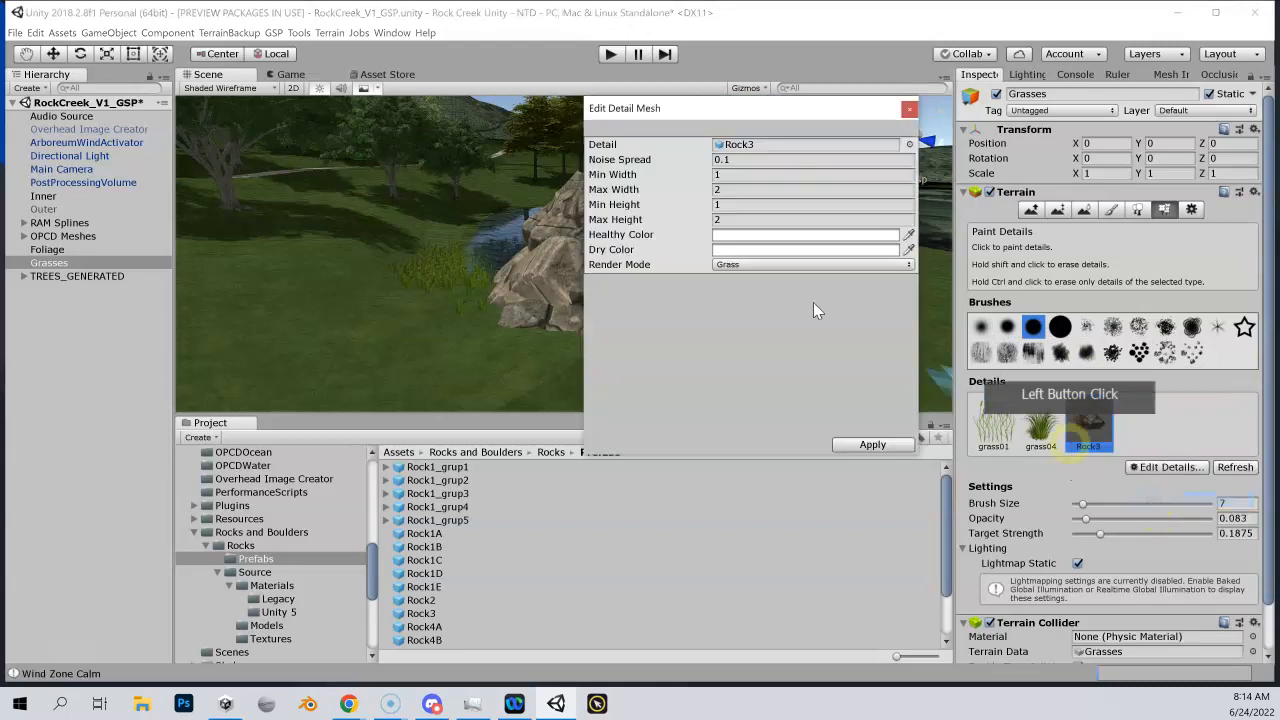
pyautogui.click(727, 175)
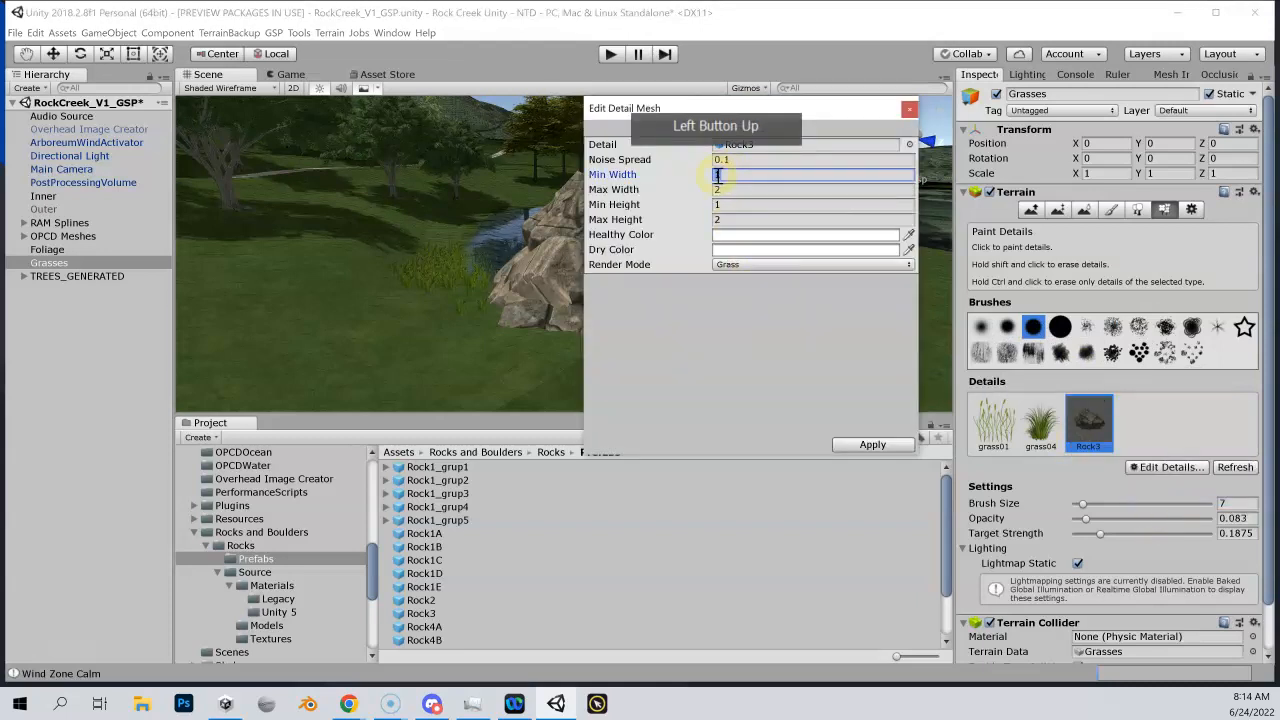
pyautogui.write('.1')
pyautogui.click(736, 193)
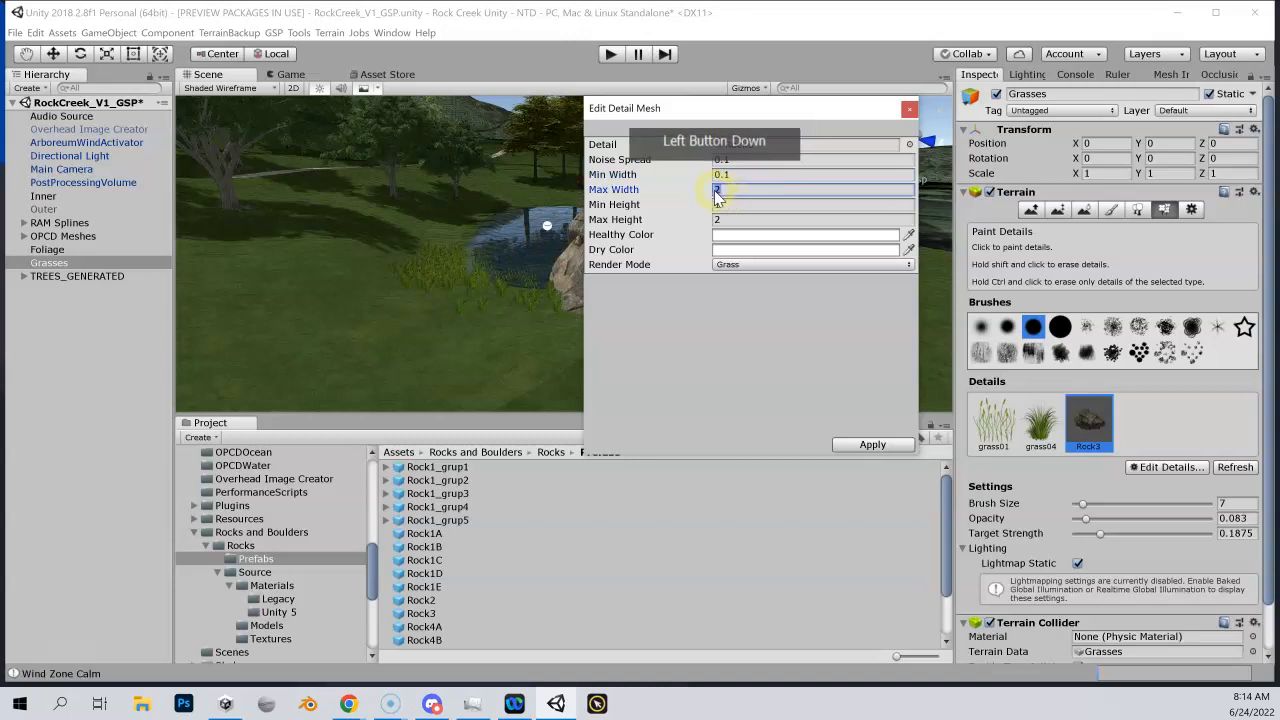
pyautogui.write('.1')
pyautogui.click(714, 202)
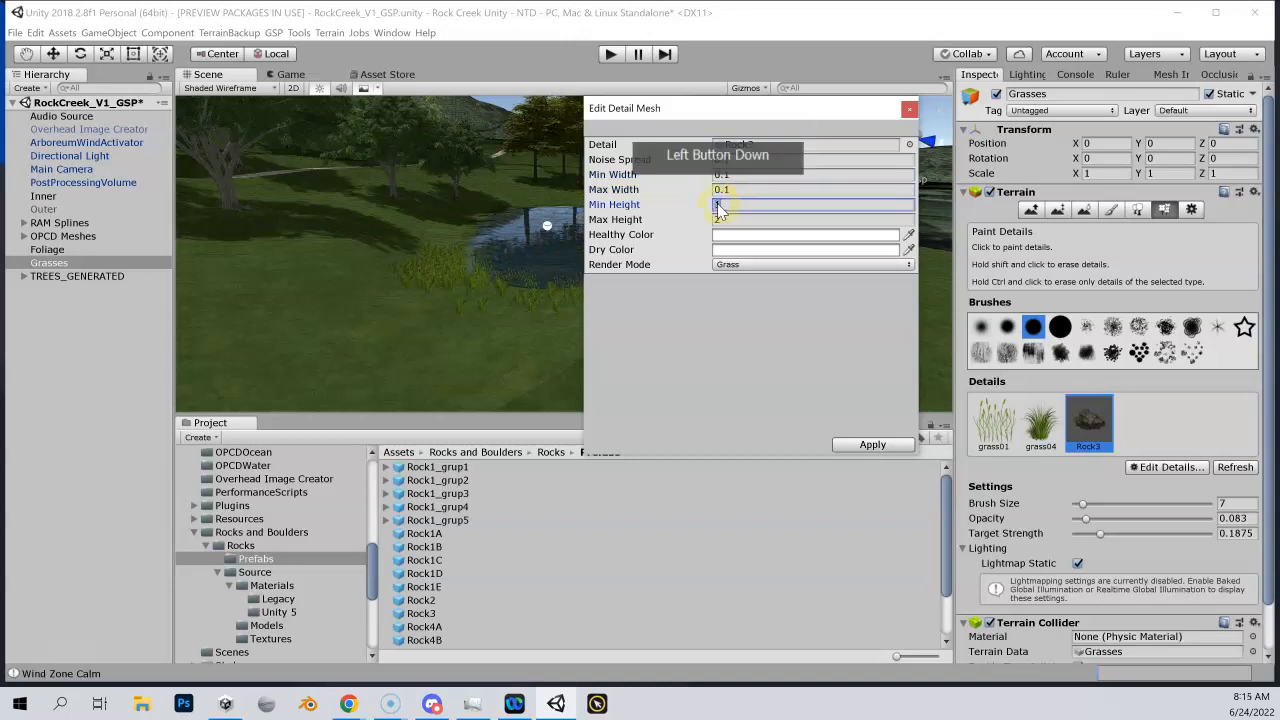
pyautogui.write('.1')
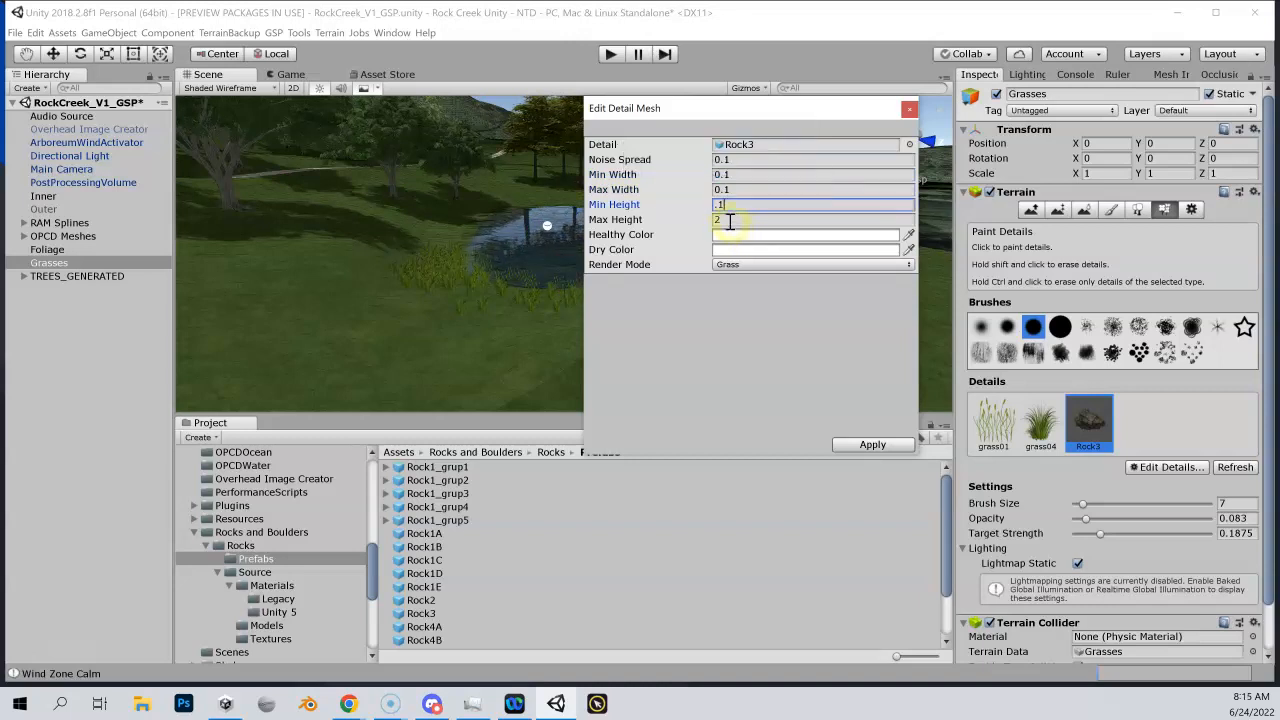
pyautogui.click(710, 219)
pyautogui.write('.1')
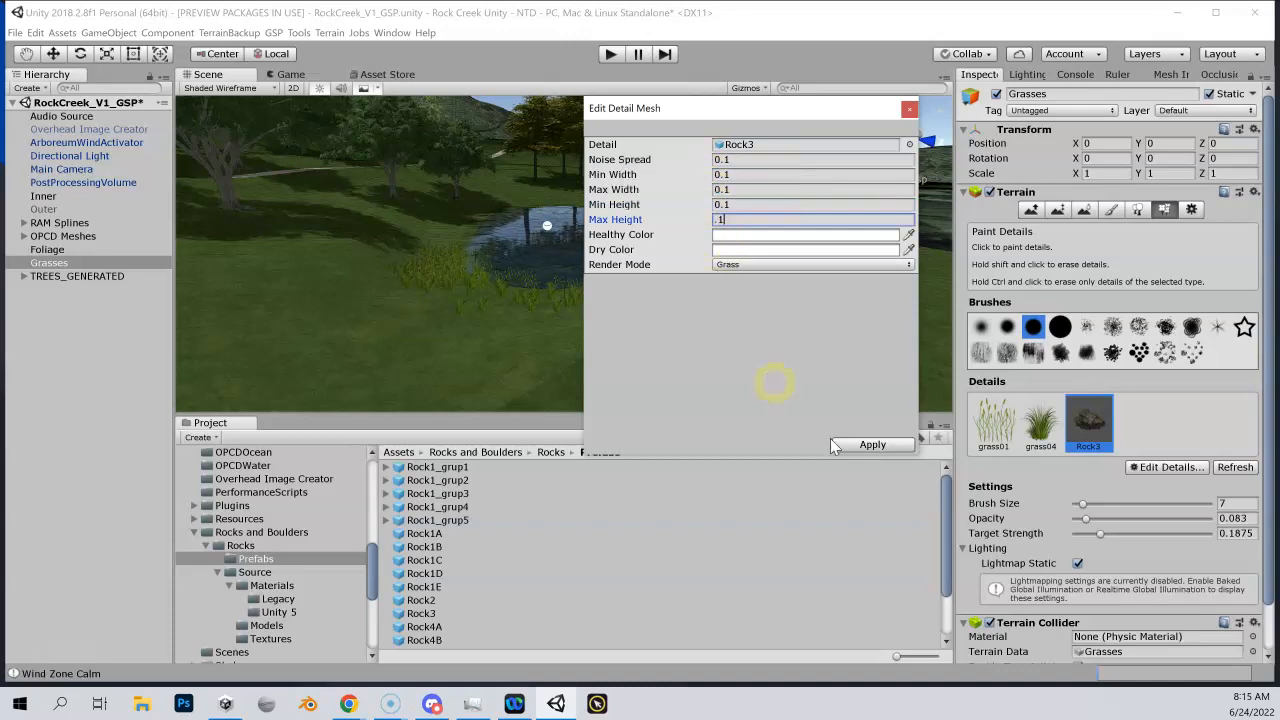
pyautogui.click(851, 444)
# Step: Paint clusters of the small Rock3 detail around the near bank and both sides of the pond
pyautogui.click(659, 283)
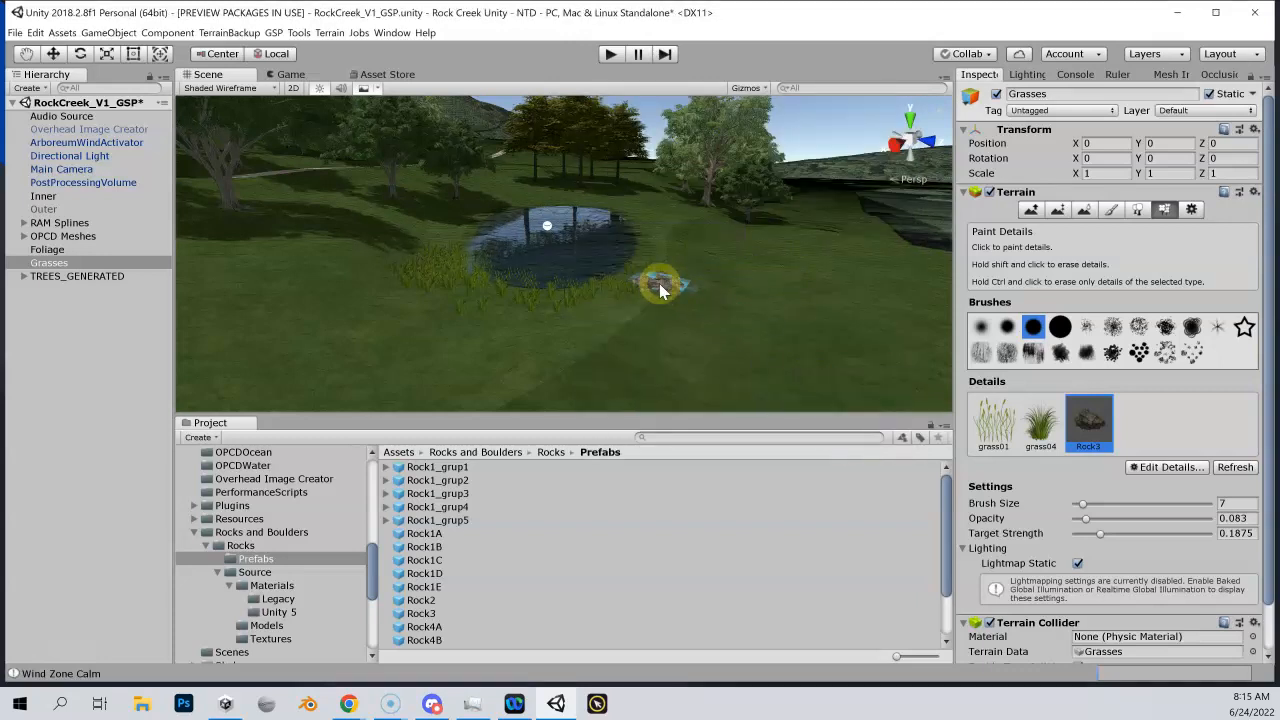
pyautogui.scroll(5, 659, 283)
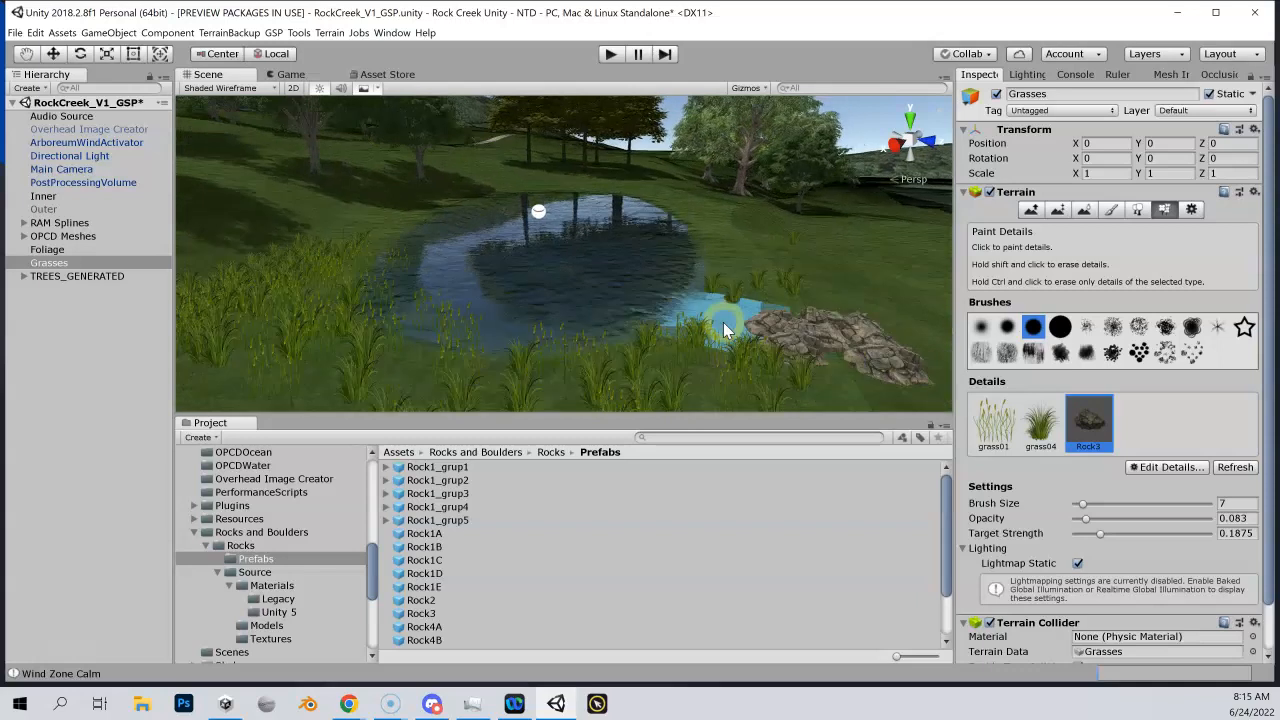
pyautogui.click(704, 273)
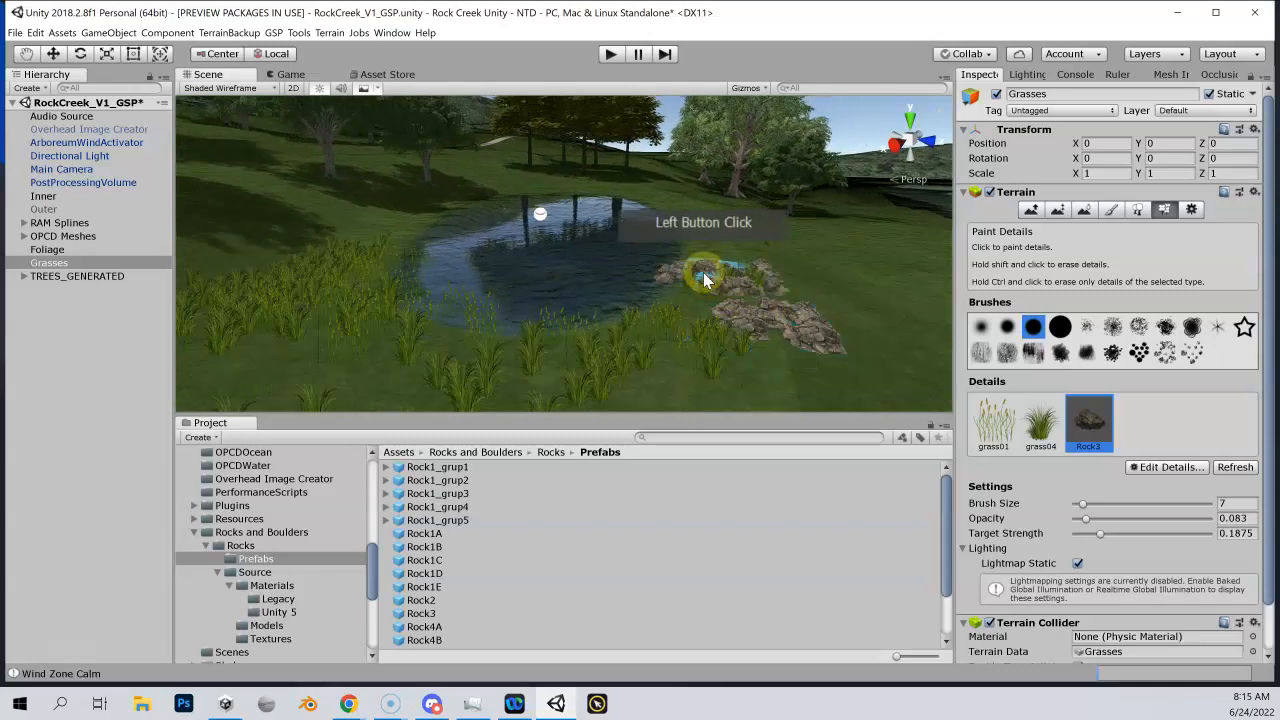
pyautogui.click(530, 332)
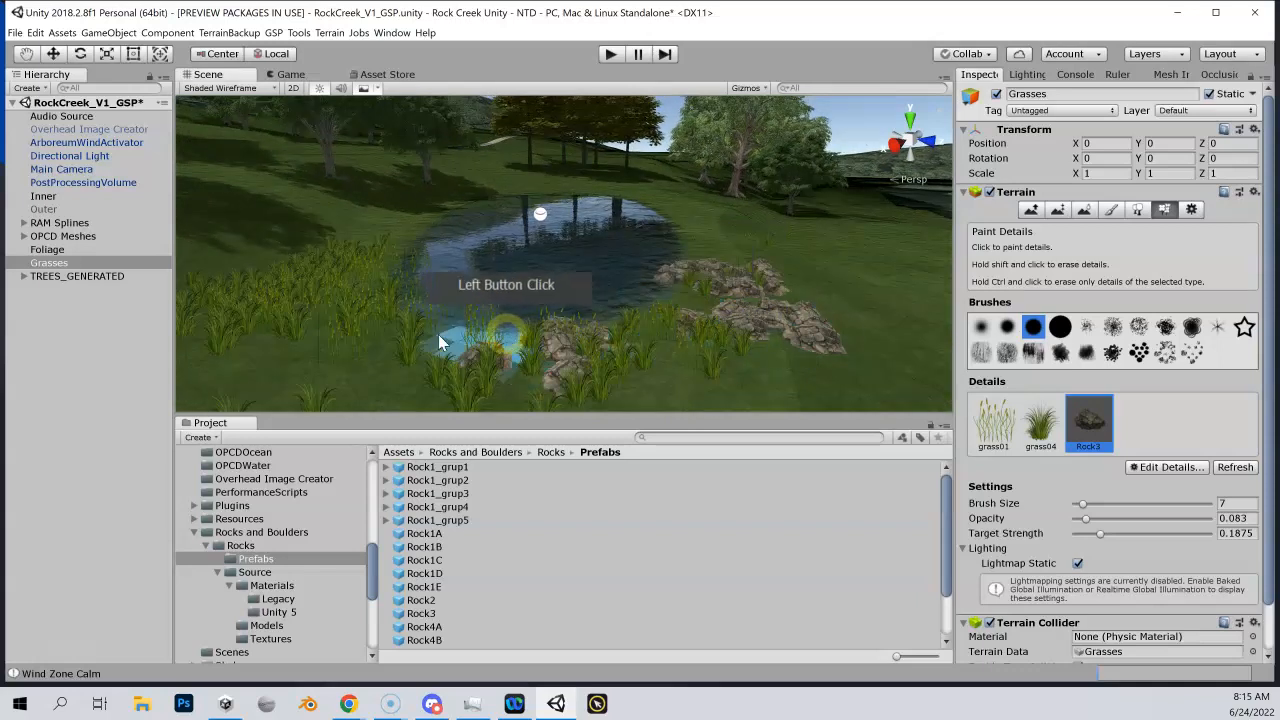
pyautogui.click(390, 325)
pyautogui.click(375, 290)
pyautogui.click(378, 266)
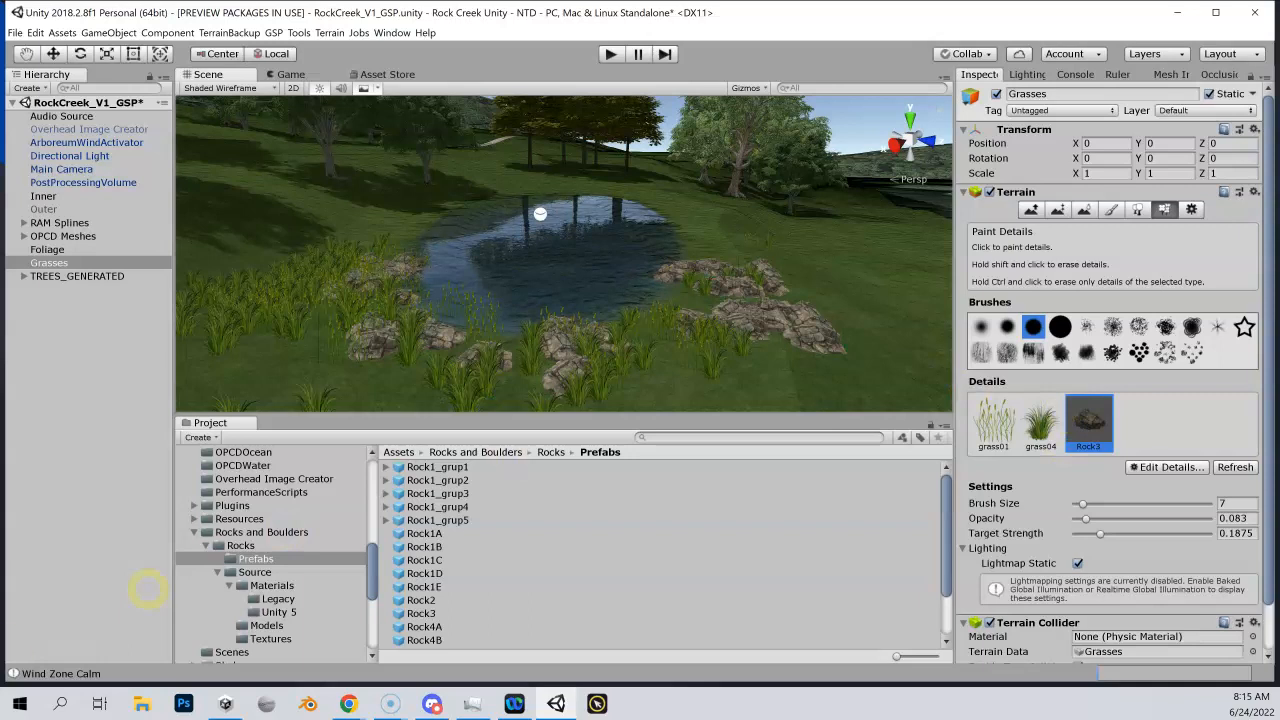
pyautogui.click(30, 651)
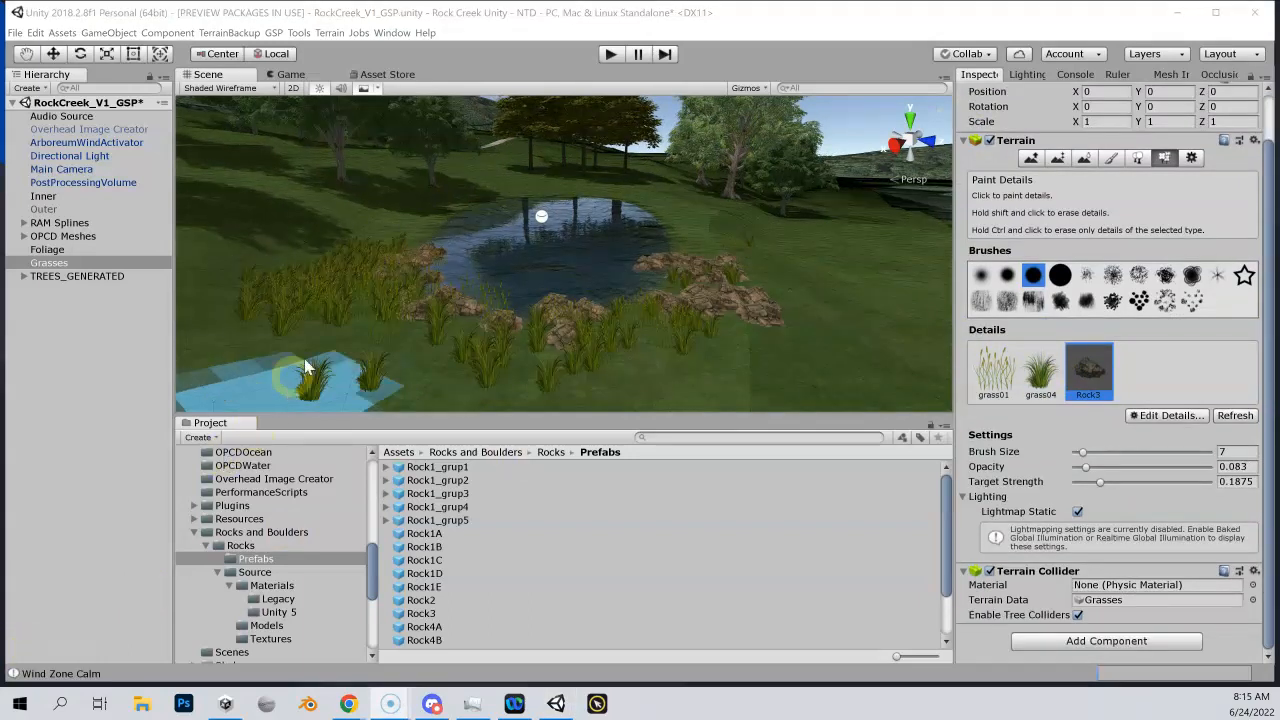
# Step: Run the scene to examine how the painted rocks and grasses behave around the pond, and stop playback
pyautogui.click(609, 55)
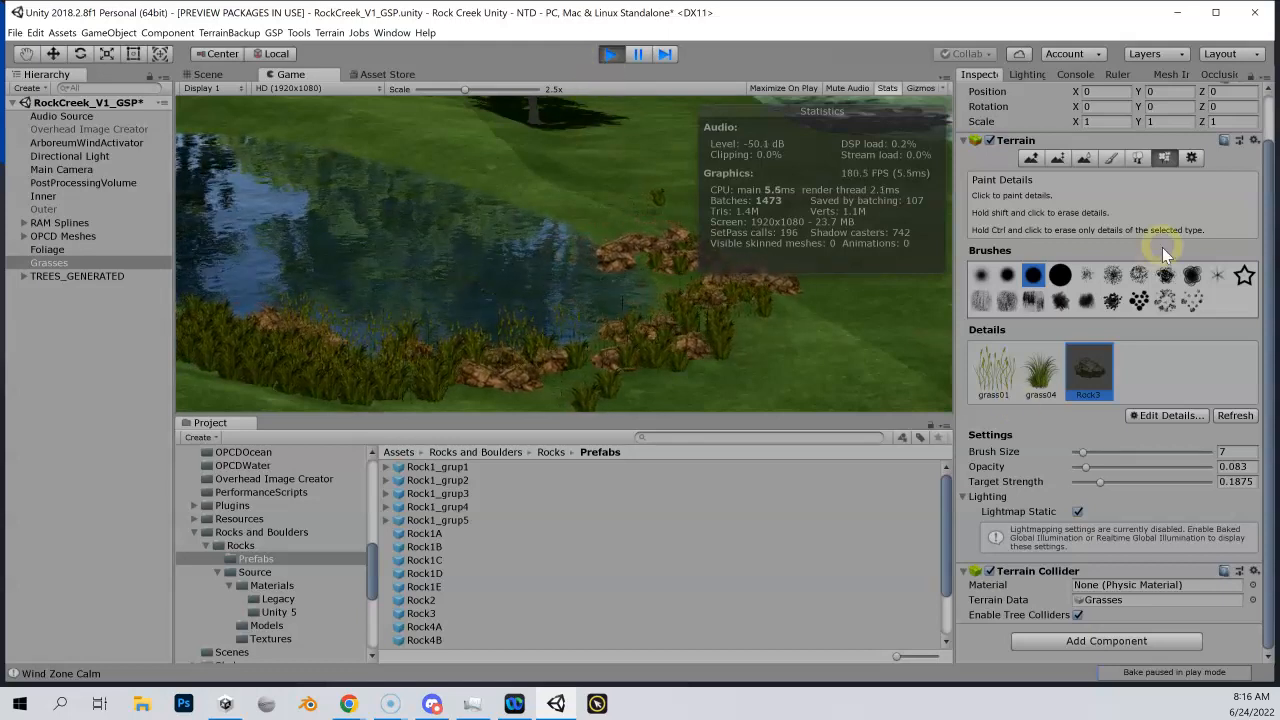
pyautogui.click(608, 56)
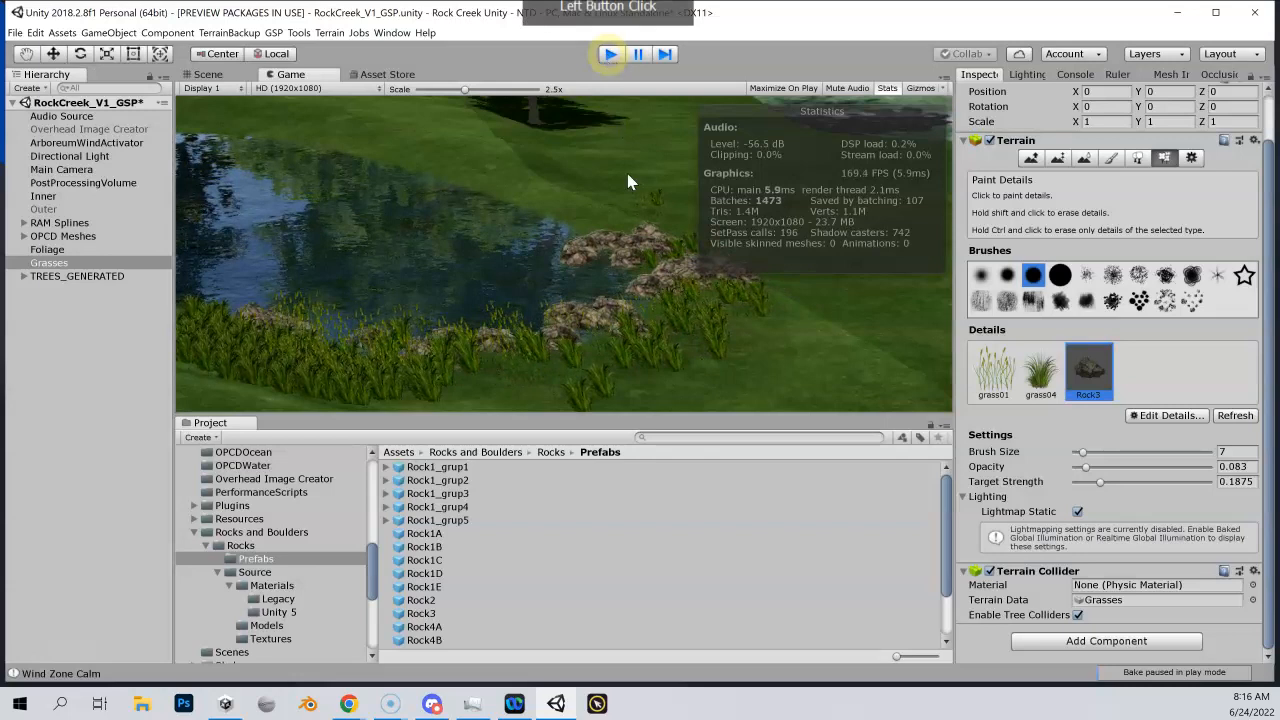
pyautogui.click(586, 402)
# Step: Set the Grasses terrain's grass wind speed, size and bending to 0
pyautogui.click(1193, 158)
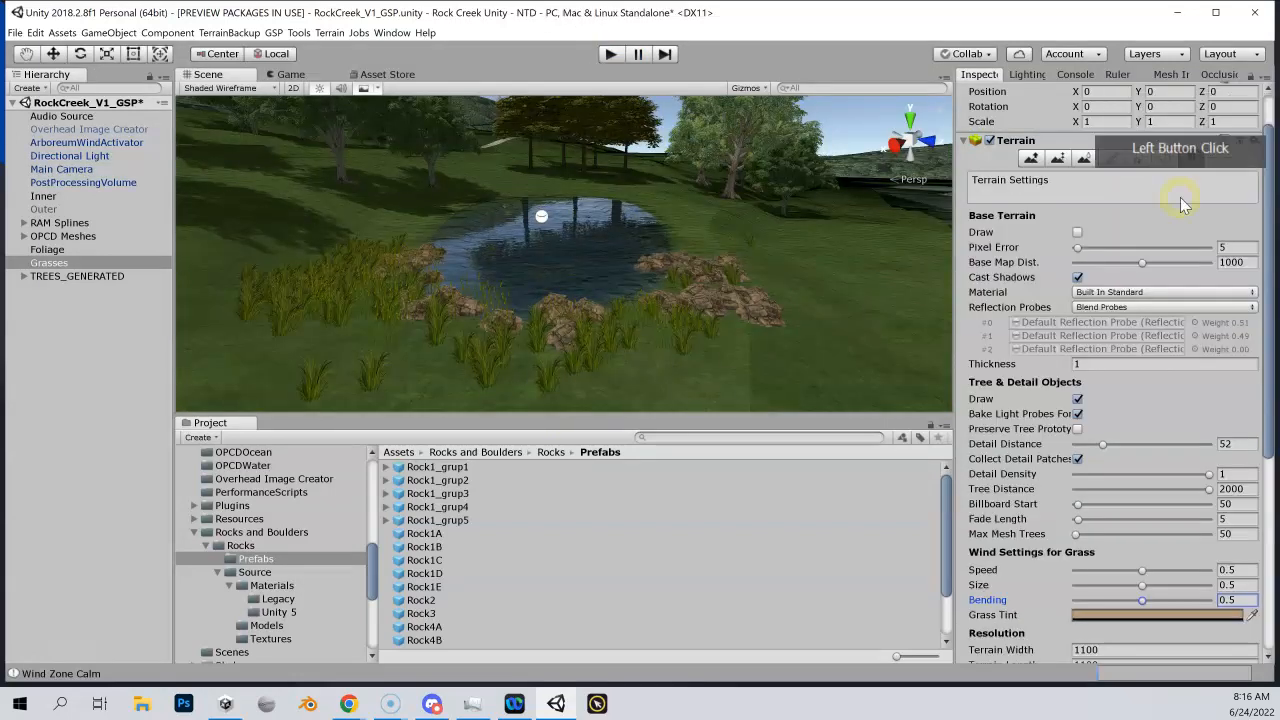
pyautogui.scroll(-2, 1157, 300)
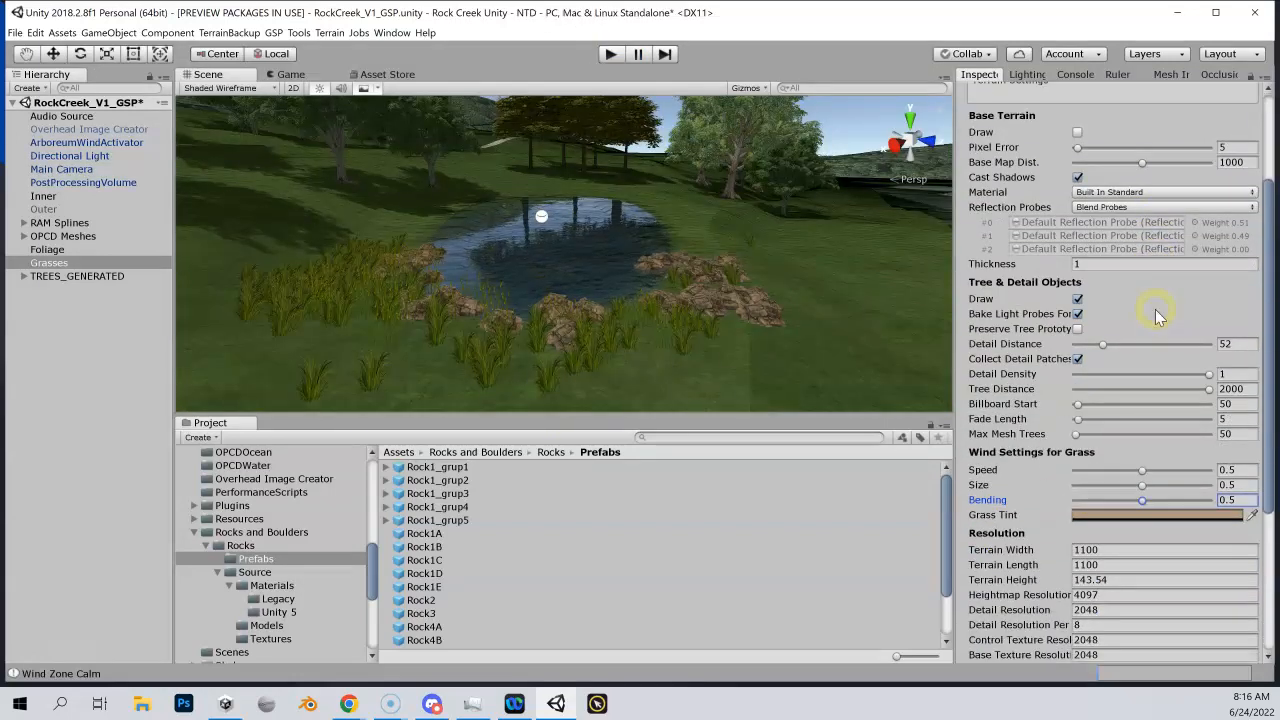
pyautogui.scroll(-2, 1155, 316)
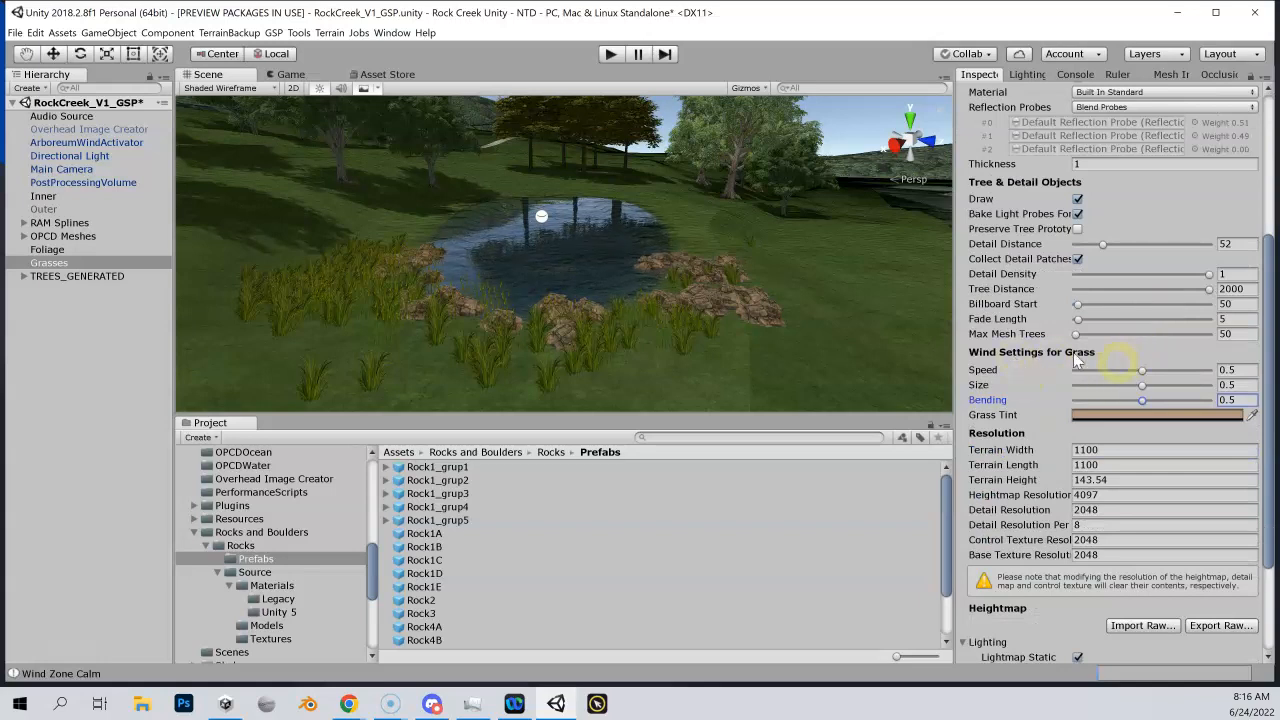
pyautogui.moveTo(1144, 370); pyautogui.dragTo(1013, 365)
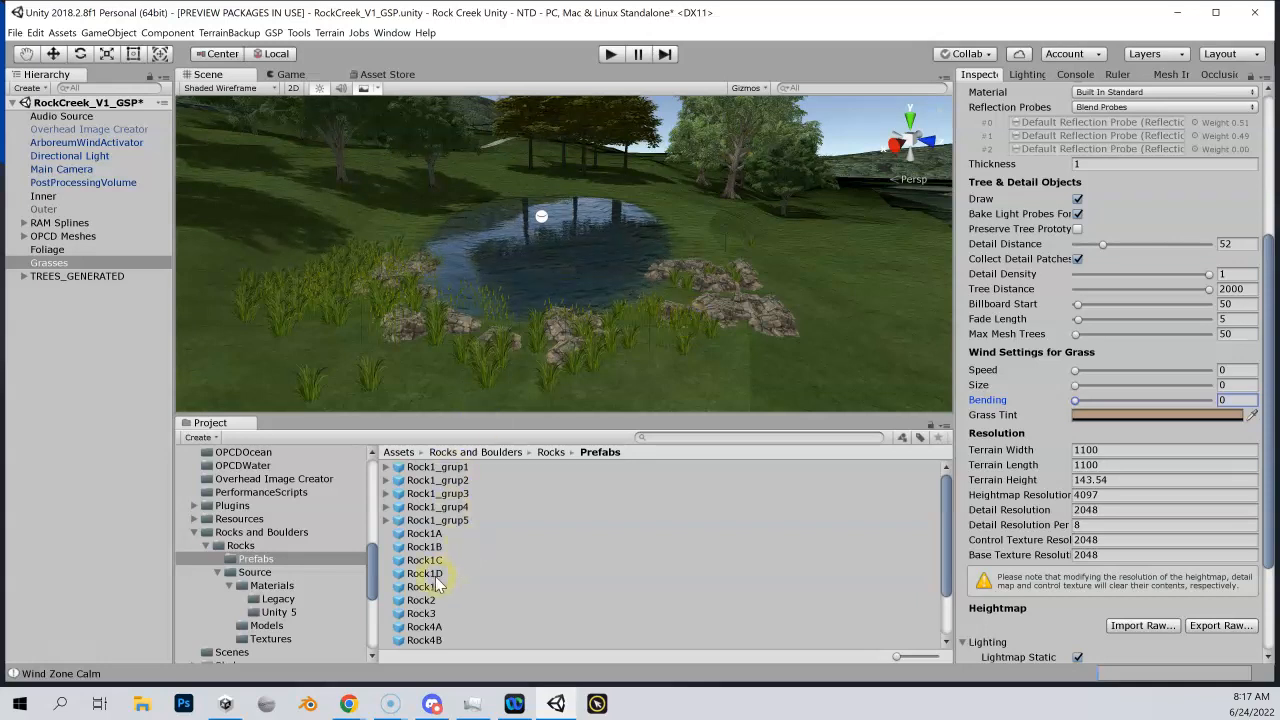
# Step: Place the Rock1_grup1 prefab in the scene on the bank beside the pond, behind the painted grasses
pyautogui.moveTo(421, 600); pyautogui.dragTo(453, 602)
pyautogui.click(452, 466)
pyautogui.moveTo(455, 462); pyautogui.dragTo(421, 238)
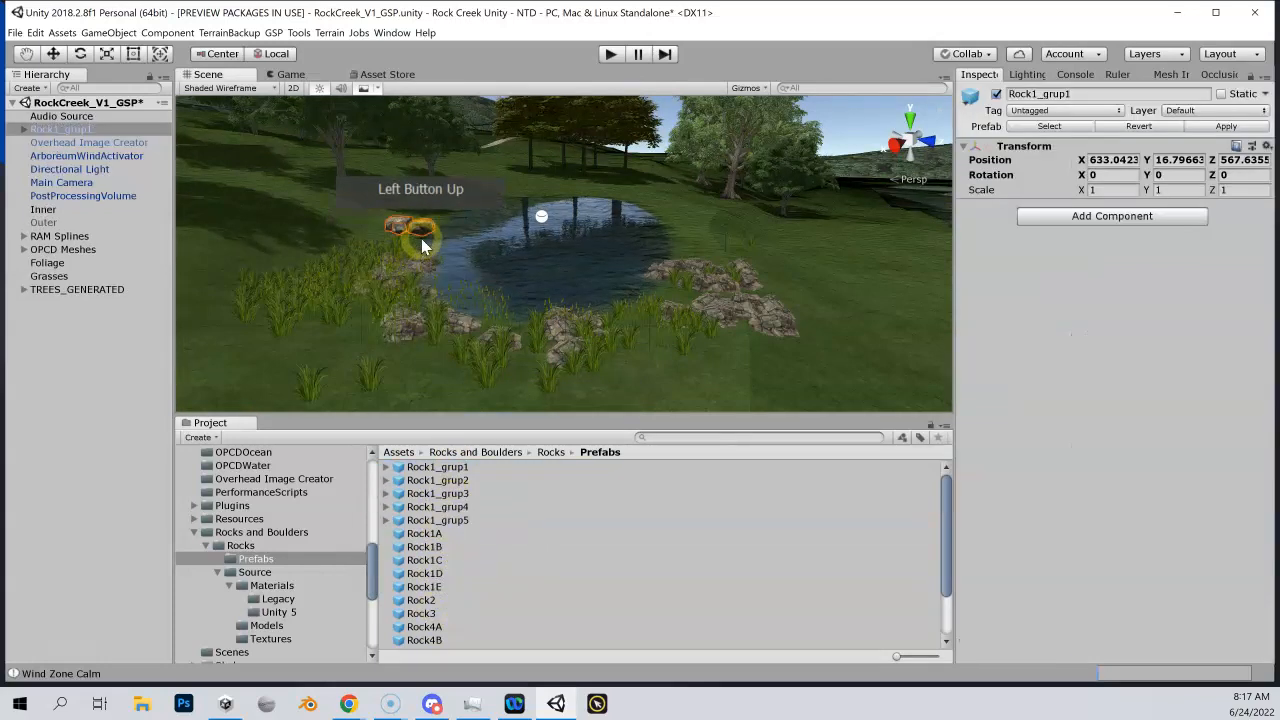
# Step: Lower the placed Rock1_grup1 into the bank to about Y 16.39 and rotate it about 19.6° around Y
pyautogui.moveTo(416, 216); pyautogui.dragTo(415, 214, button='right')
pyautogui.moveTo(399, 186); pyautogui.dragTo(443, 191, button='right')
pyautogui.hotkey('shift', 'a')
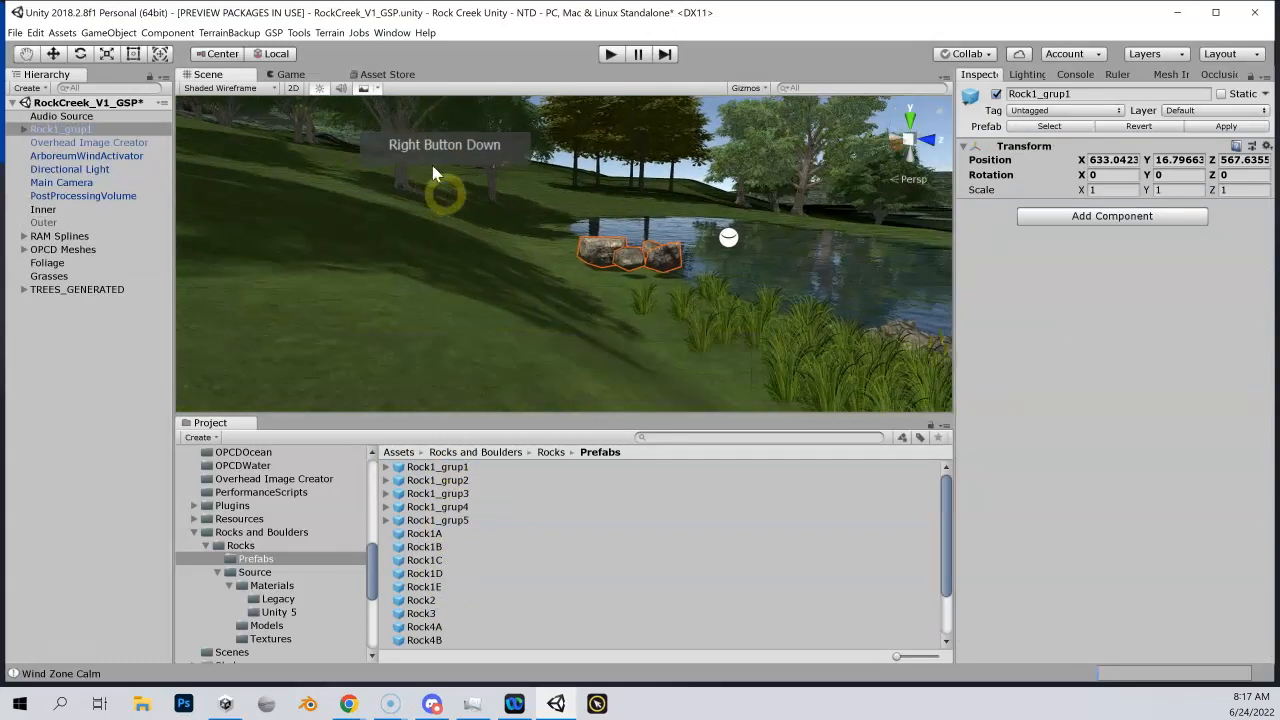
pyautogui.click(160, 53)
pyautogui.moveTo(631, 178); pyautogui.dragTo(620, 265)
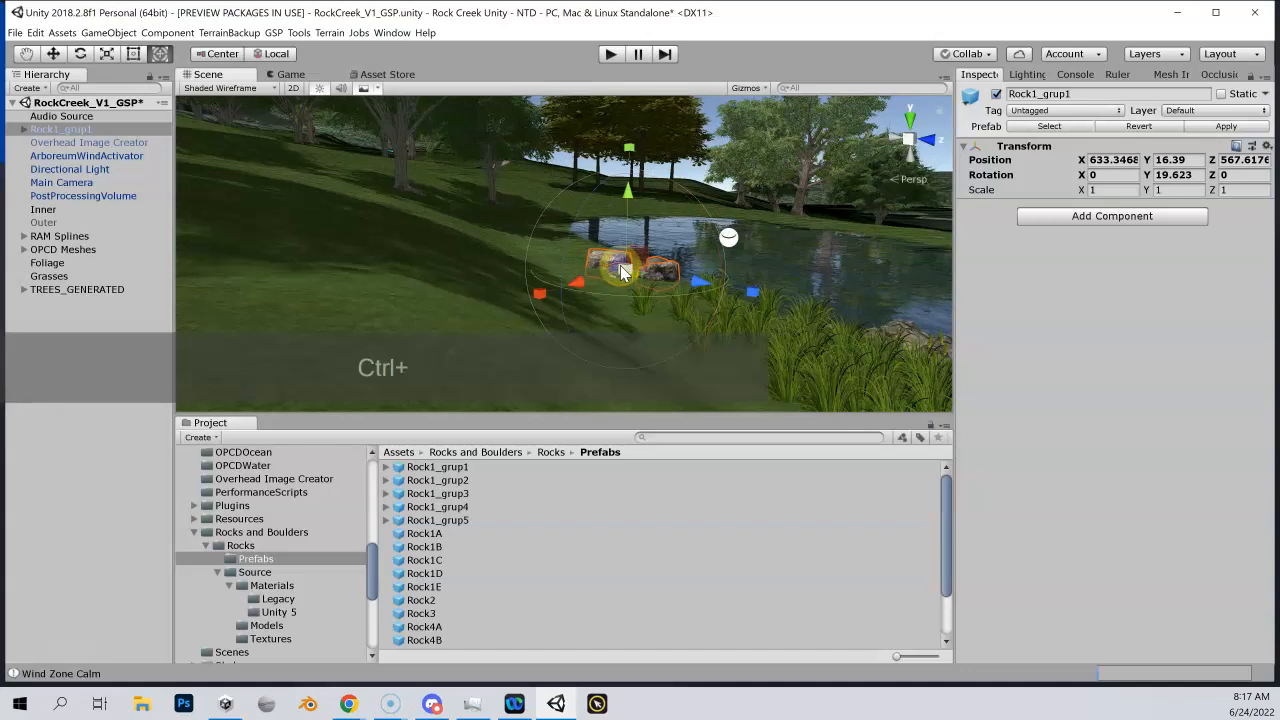
# Step: Duplicate Rock1_grup1 and move the copy along the pond bank to about X 630.63, Z 565.57
pyautogui.hotkey('ctrl', 'd')
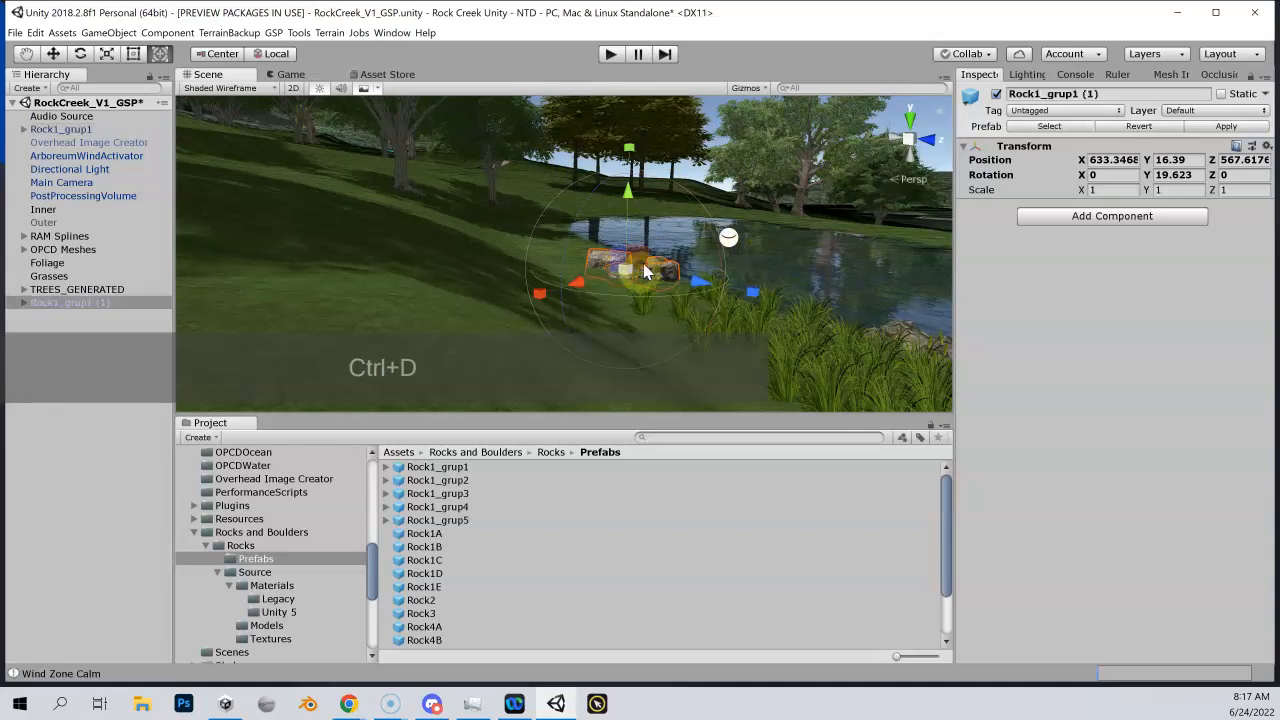
pyautogui.moveTo(647, 252); pyautogui.dragTo(597, 252)
pyautogui.click(64, 134)
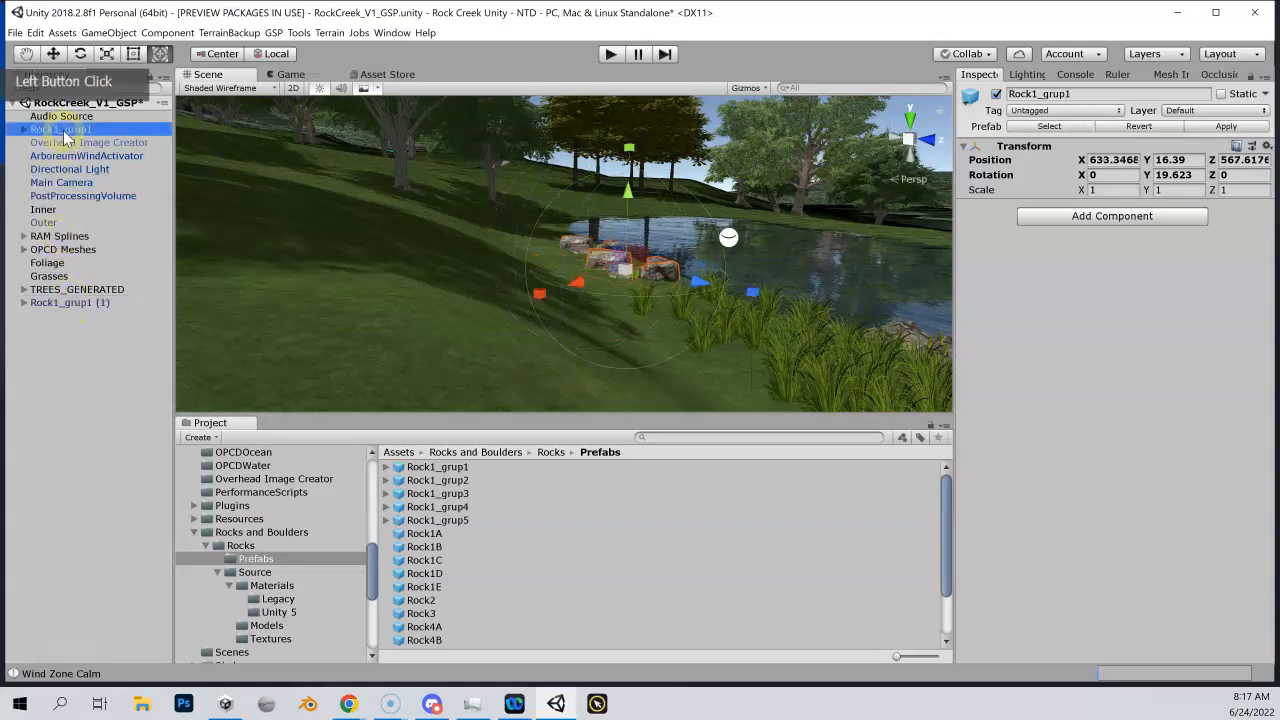
pyautogui.click(58, 304)
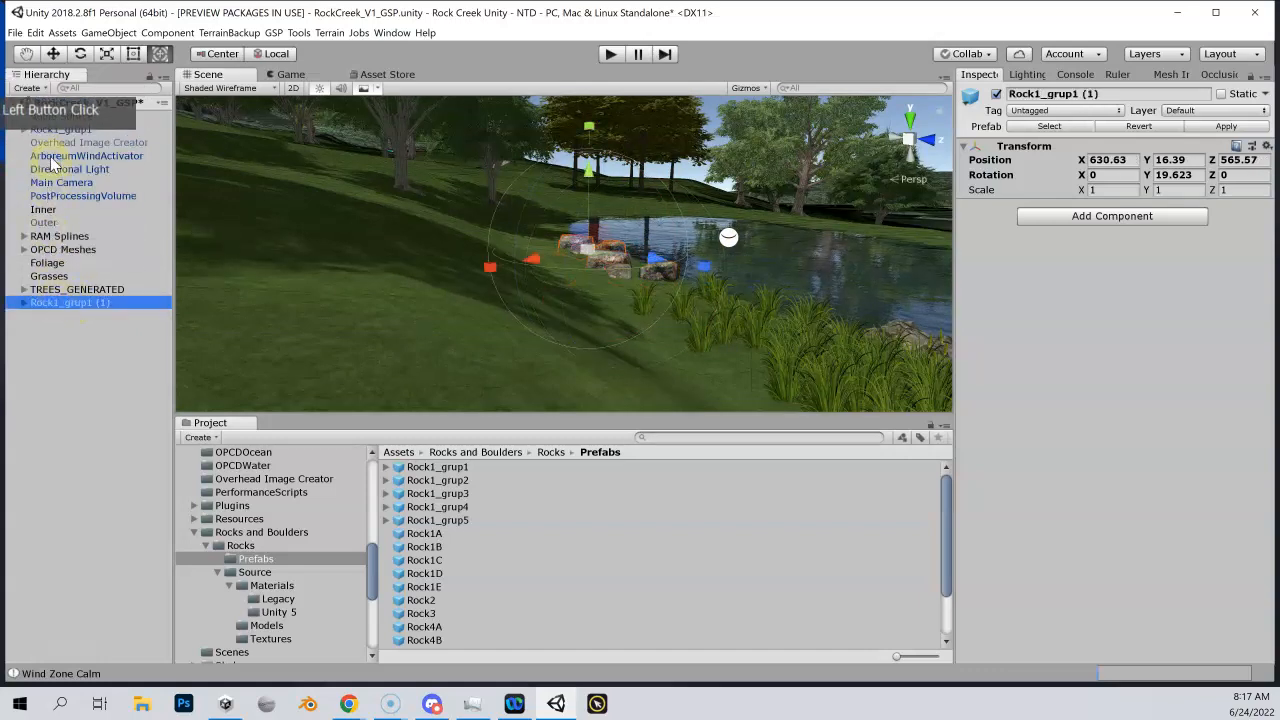
pyautogui.click(62, 129)
# Step: Duplicate Rock1_grup1 (1) and move the new copy toward the painted grasses, to about X 635.27, Z 568.7
pyautogui.click(60, 304)
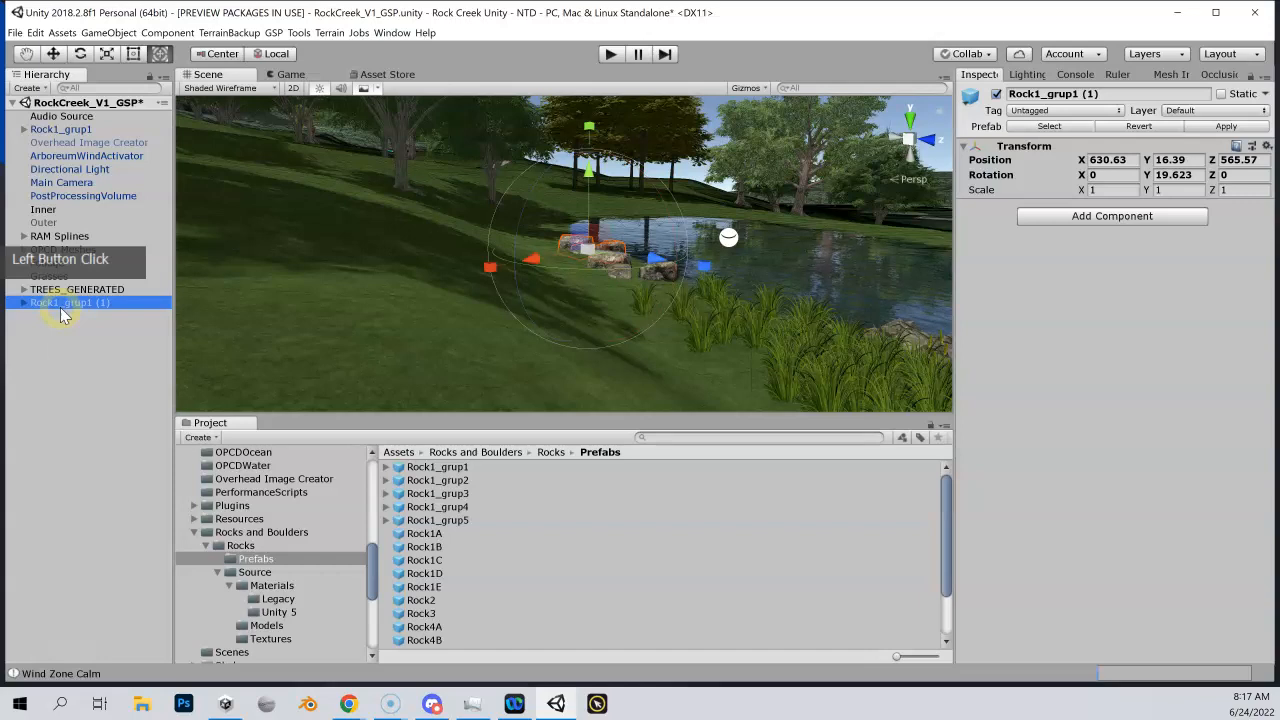
pyautogui.hotkey('ctrl', 'd')
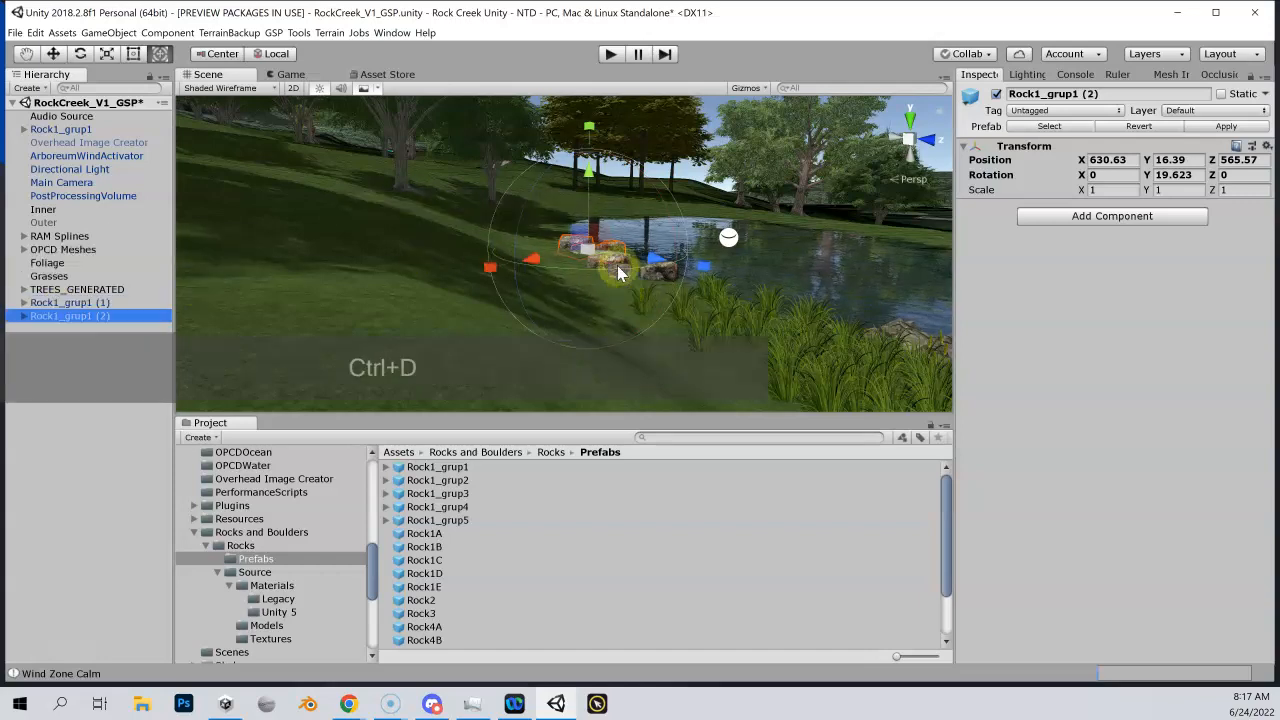
pyautogui.moveTo(640, 265); pyautogui.dragTo(658, 286)
# Step: Raise the Grasses terrain's detail distance to 105
pyautogui.moveTo(657, 285); pyautogui.dragTo(480, 300, button='right')
pyautogui.hotkey('shift', 's')
pyautogui.hotkey('shift', 's')
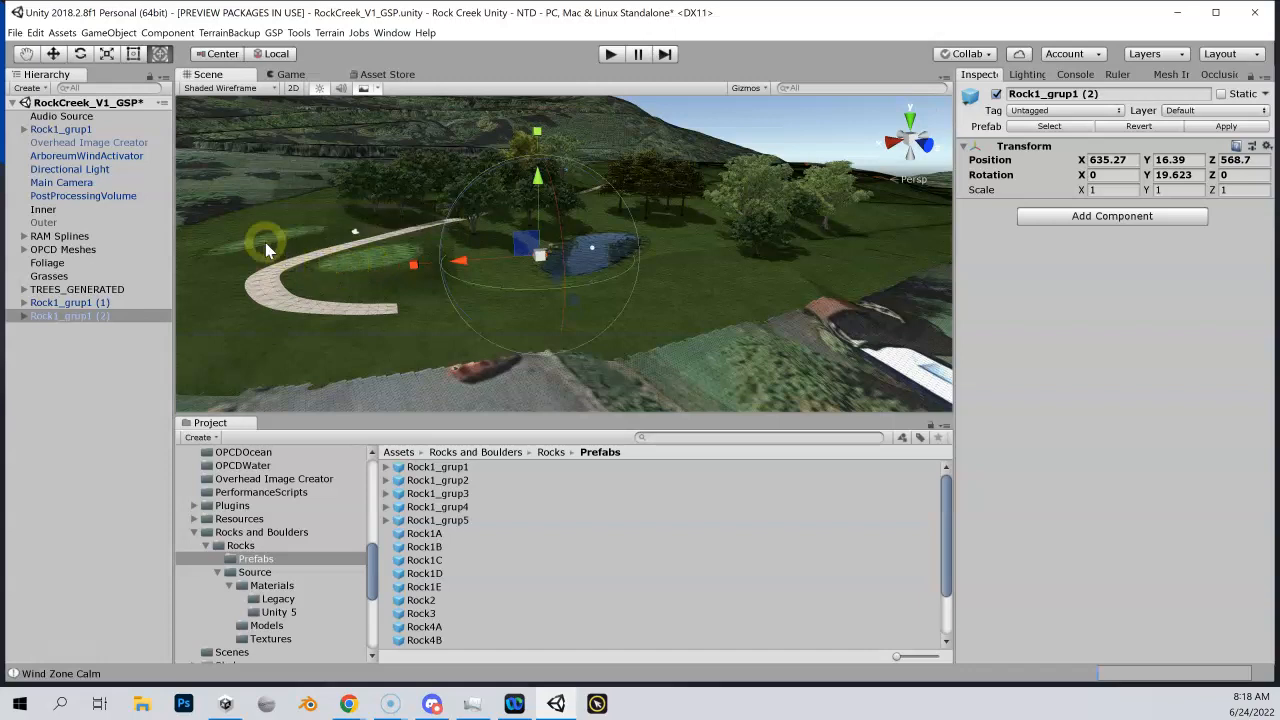
pyautogui.click(26, 54)
pyautogui.click(537, 221)
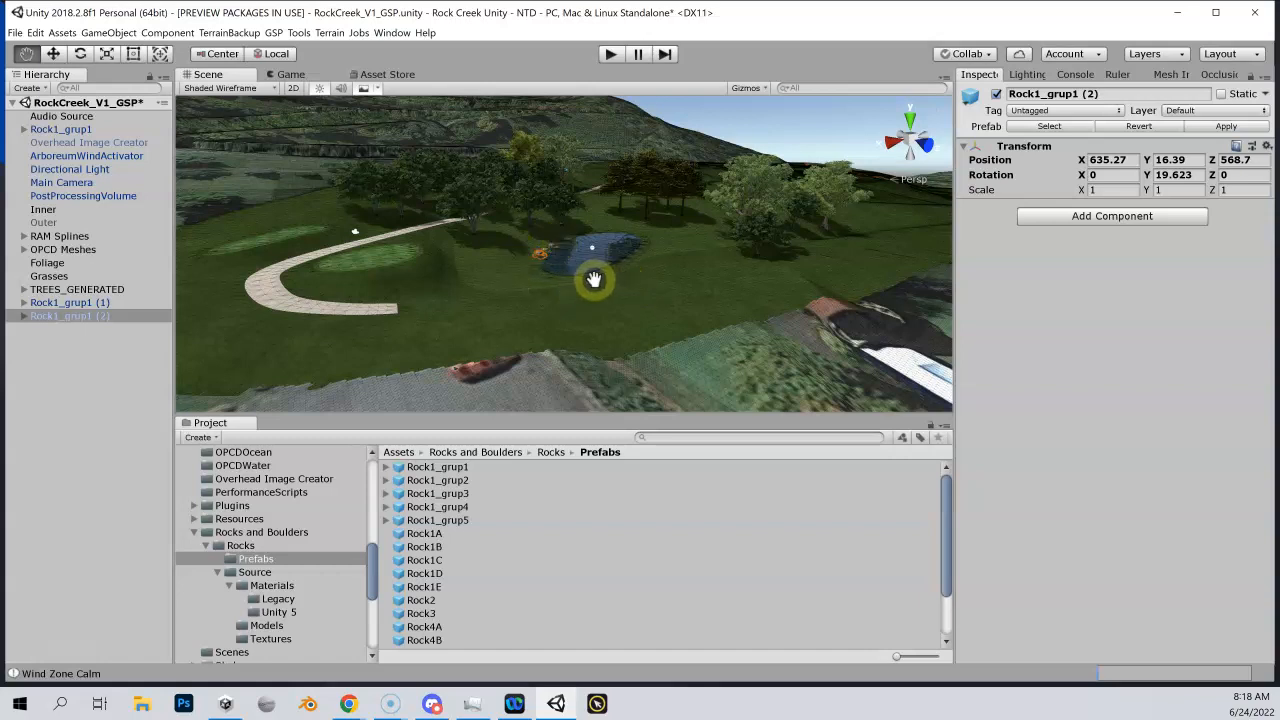
pyautogui.hotkey('shift', 's')
pyautogui.moveTo(594, 280); pyautogui.dragTo(836, 248, button='right')
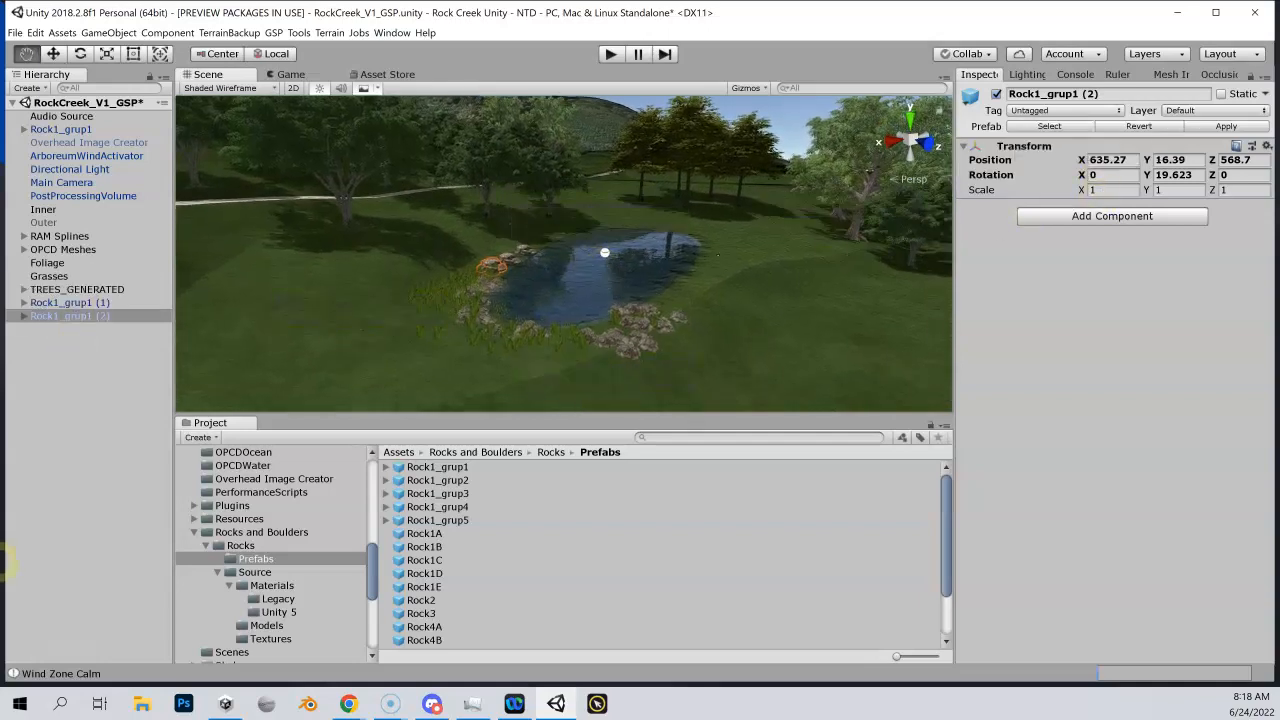
pyautogui.click(74, 278)
pyautogui.click(1191, 209)
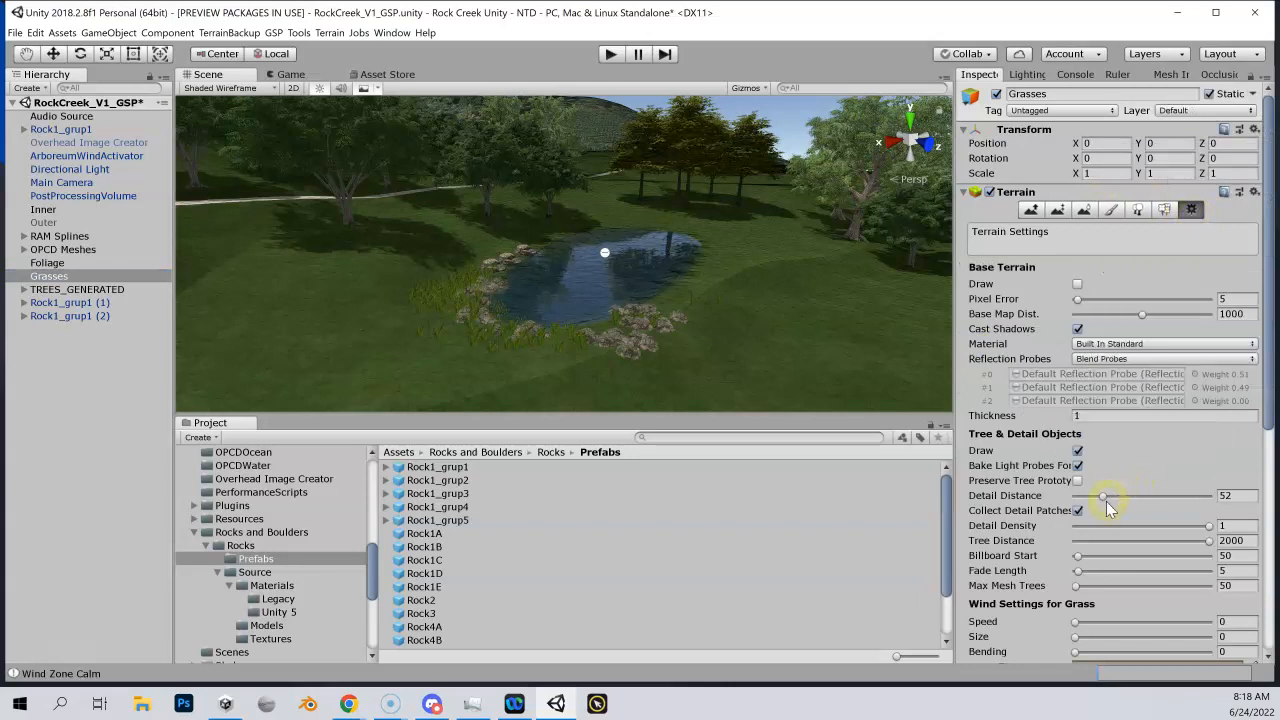
pyautogui.moveTo(1104, 499); pyautogui.dragTo(1131, 497)
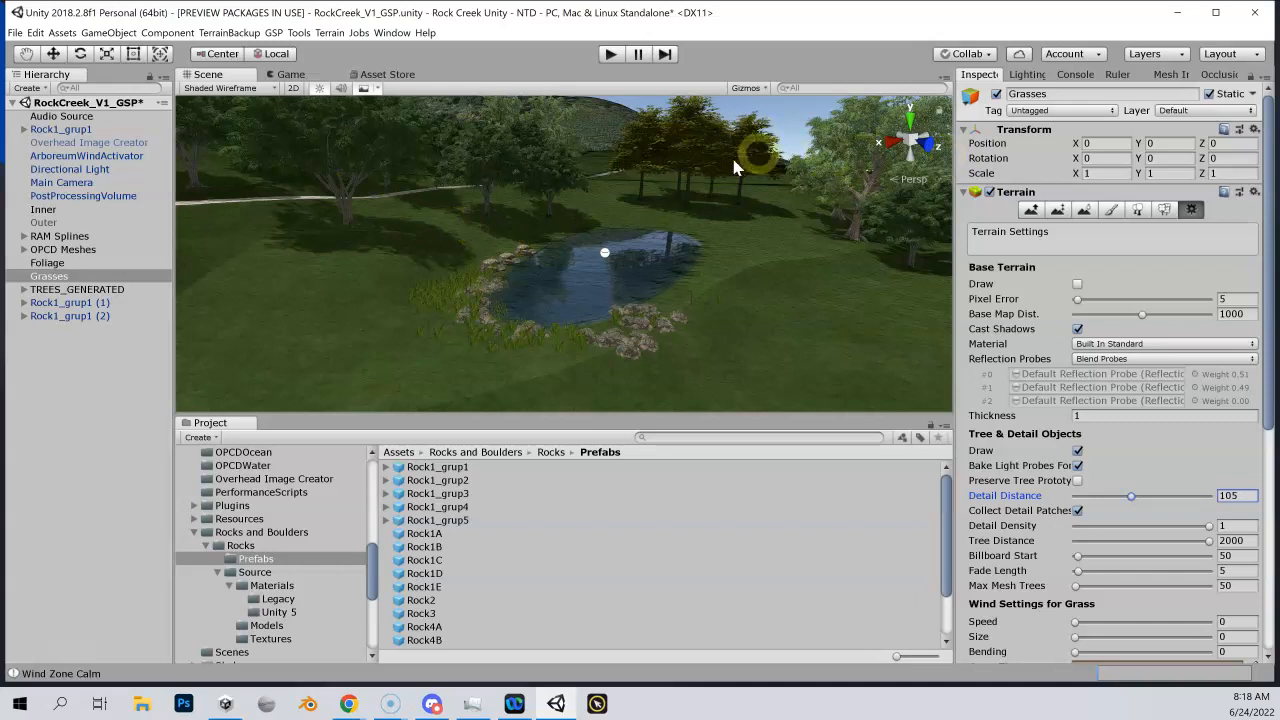
# Step: Examine the rocks inside Rock1_grup1 and the placement of the rock groups around the pond from farther away
pyautogui.click(24, 130)
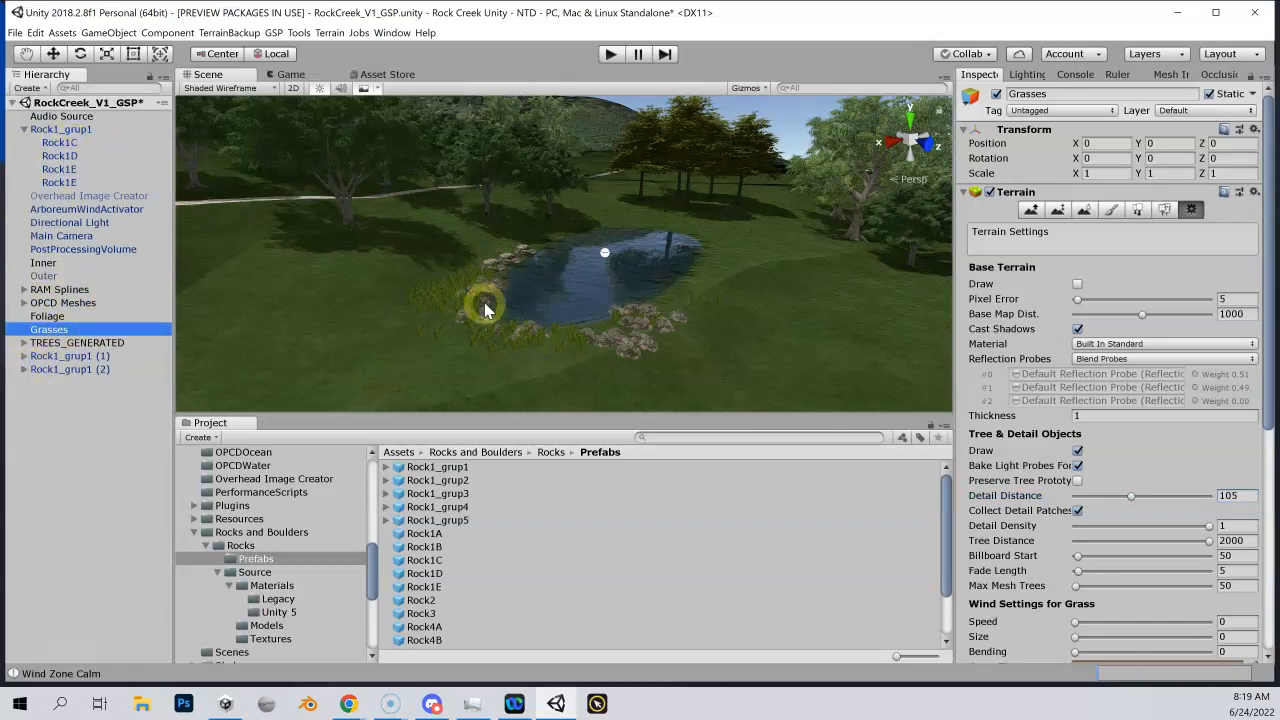
pyautogui.moveTo(563, 282); pyautogui.dragTo(704, 290, button='right')
pyautogui.hotkey('shift', 's')
pyautogui.hotkey('shift', 'w')
pyautogui.hotkey('shift', 'a')
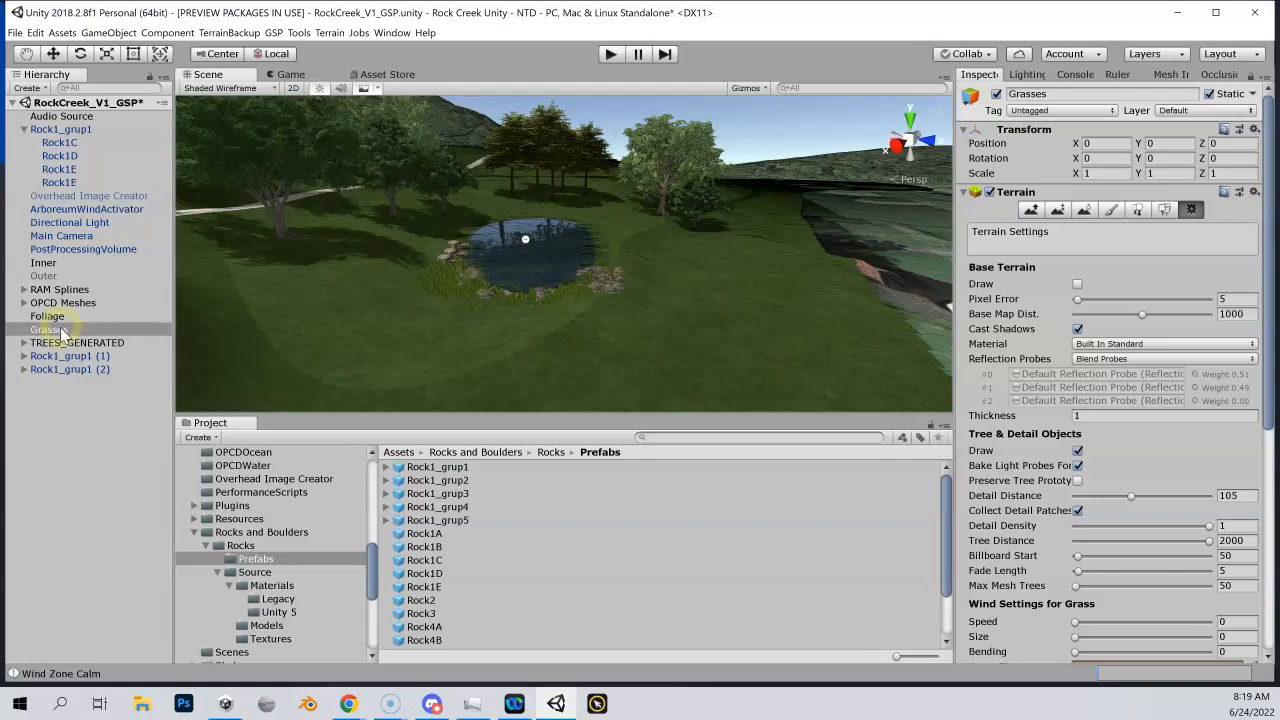
pyautogui.click(66, 357)
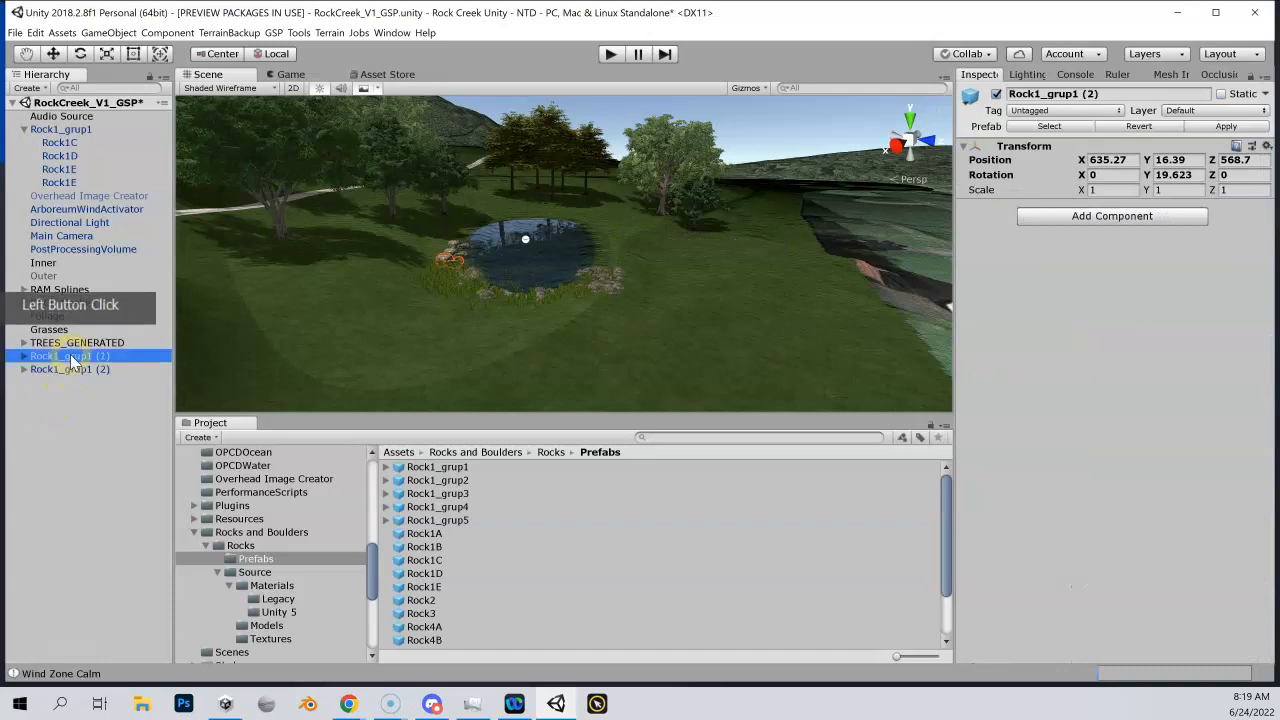
pyautogui.click(58, 129)
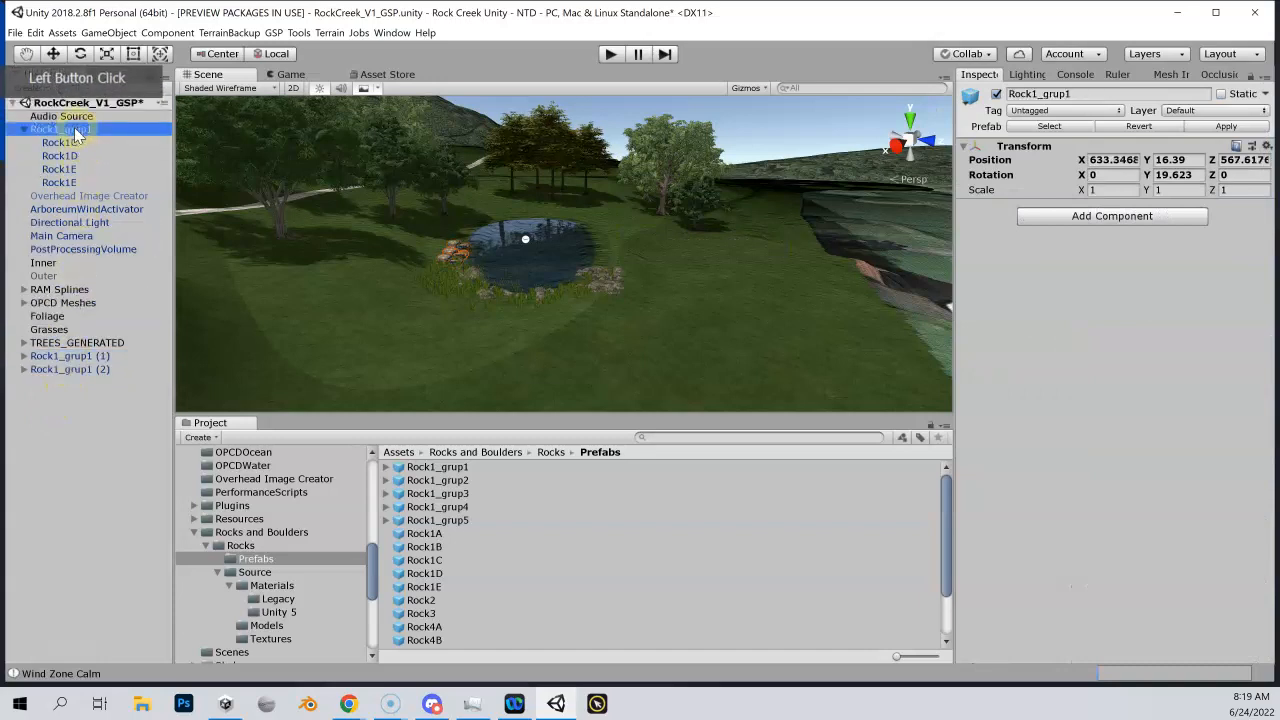
pyautogui.click(24, 130)
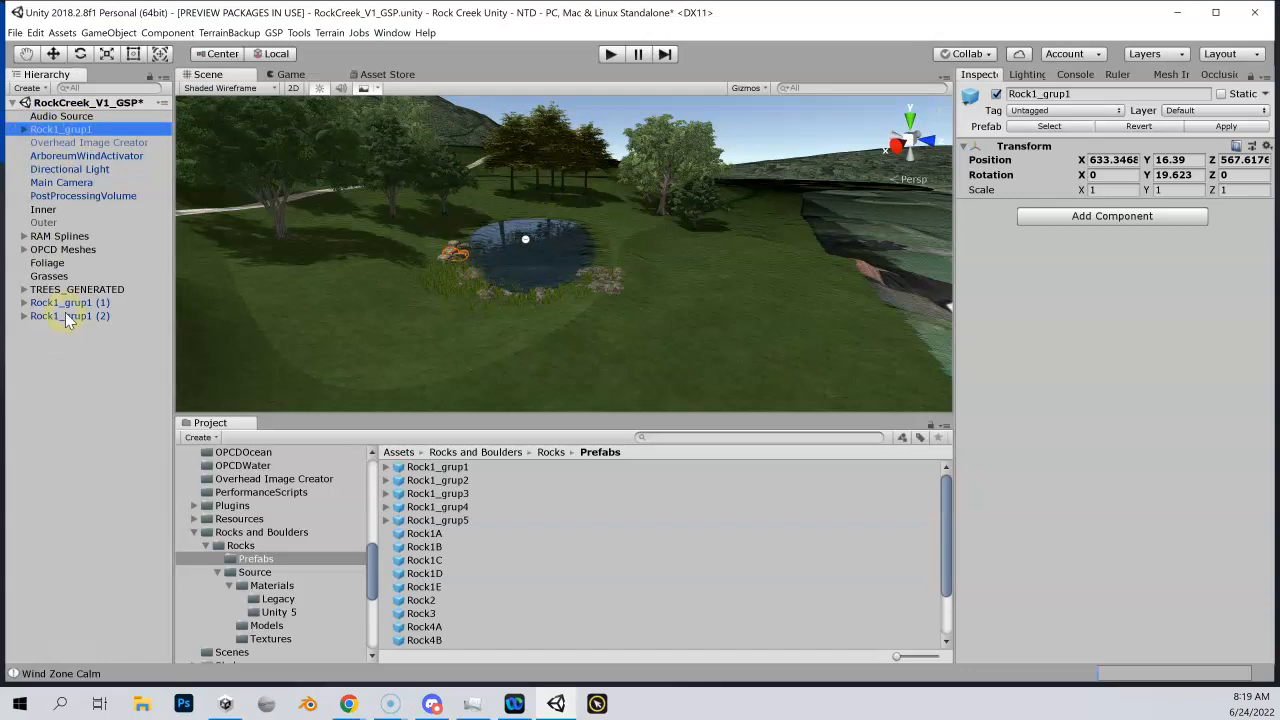
# Step: Create an empty game object at the root of the scene hierarchy
pyautogui.click(67, 372)
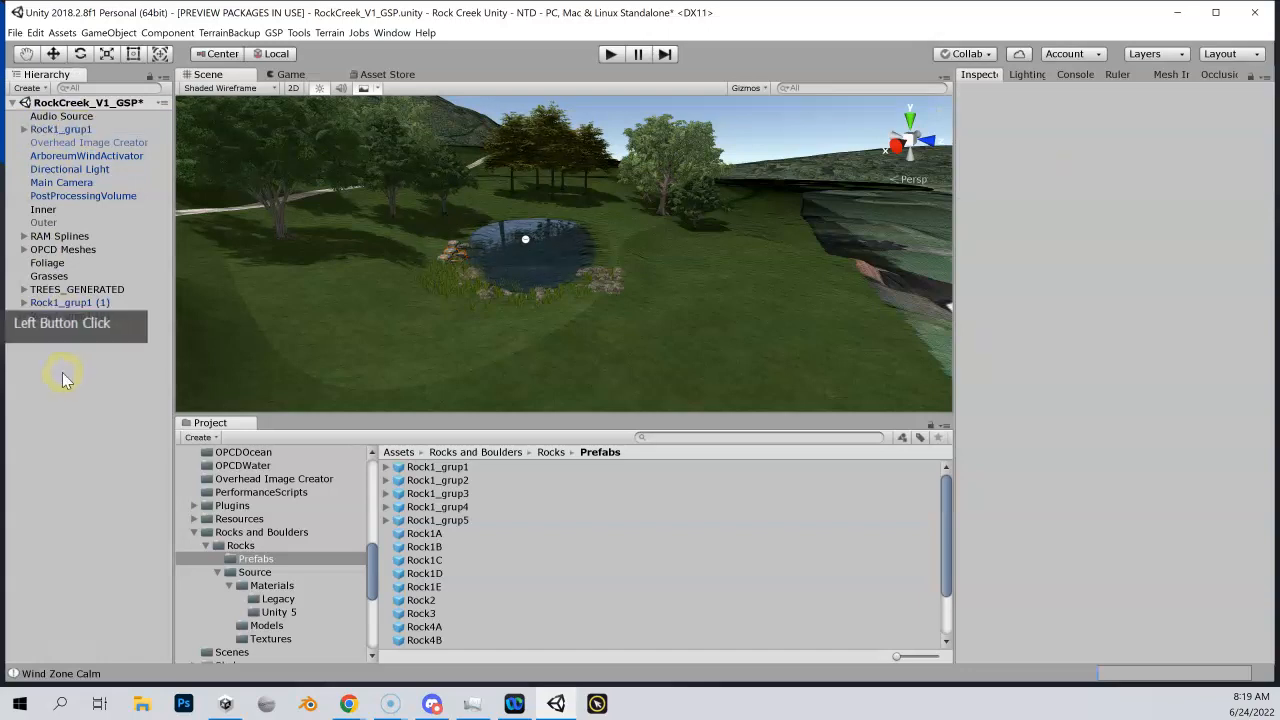
pyautogui.rightClick(59, 372)
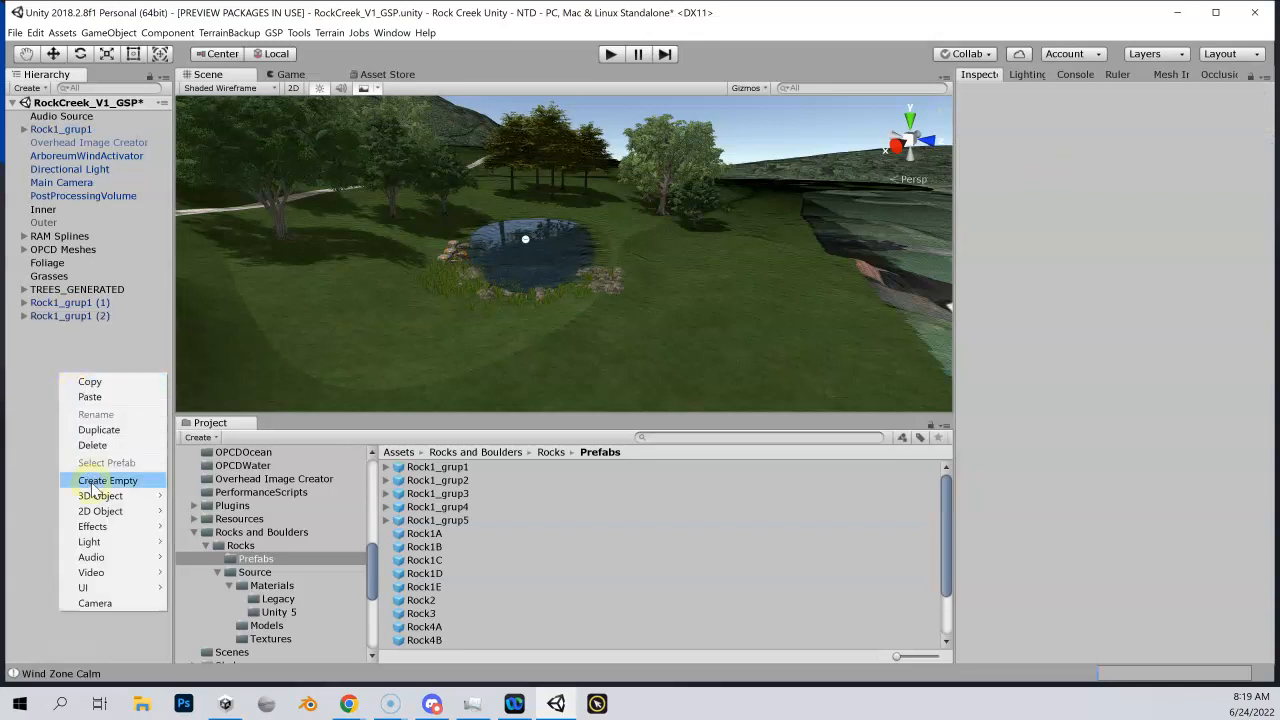
pyautogui.click(91, 482)
pyautogui.click(63, 327)
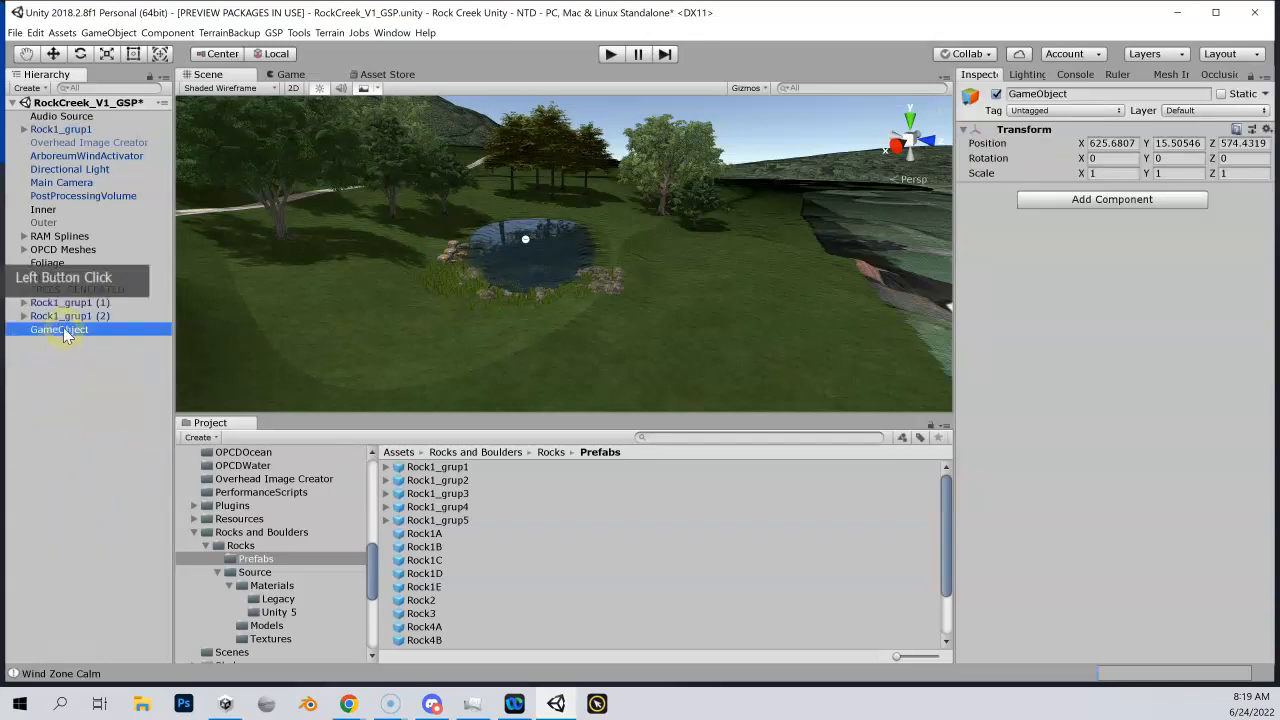
pyautogui.rightClick(64, 330)
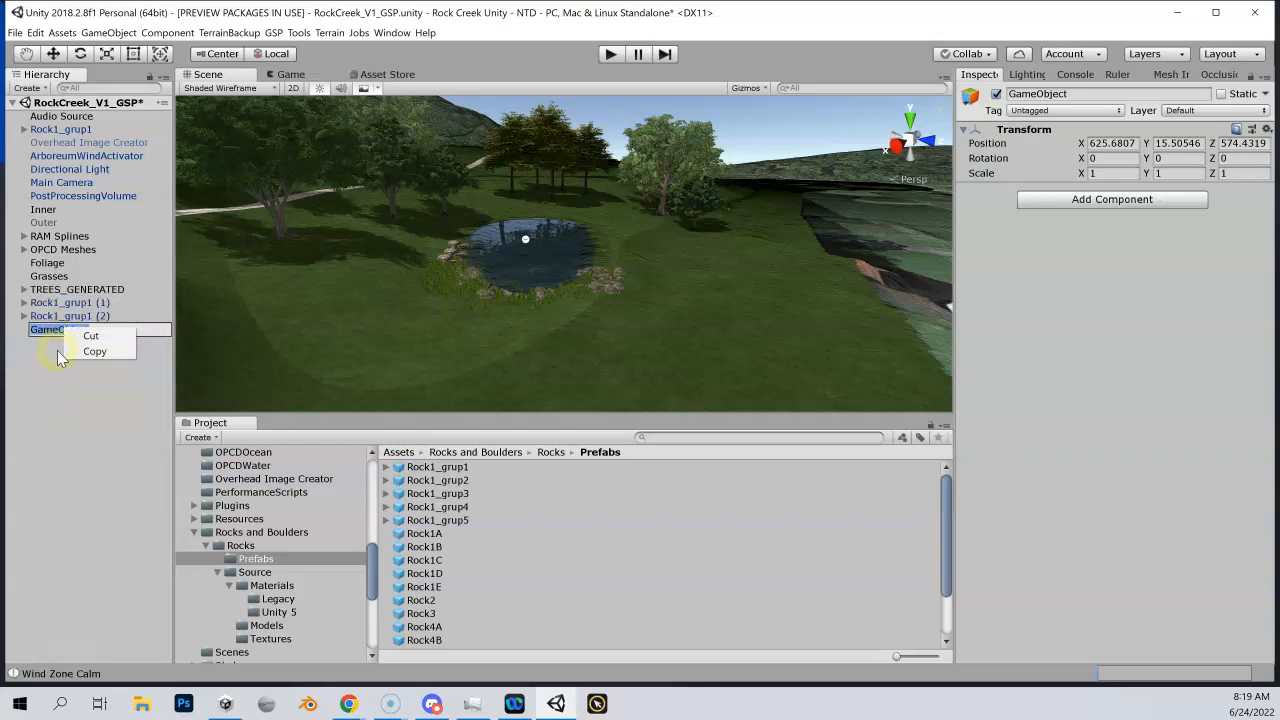
pyautogui.write('ROCKS')
pyautogui.click(57, 350)
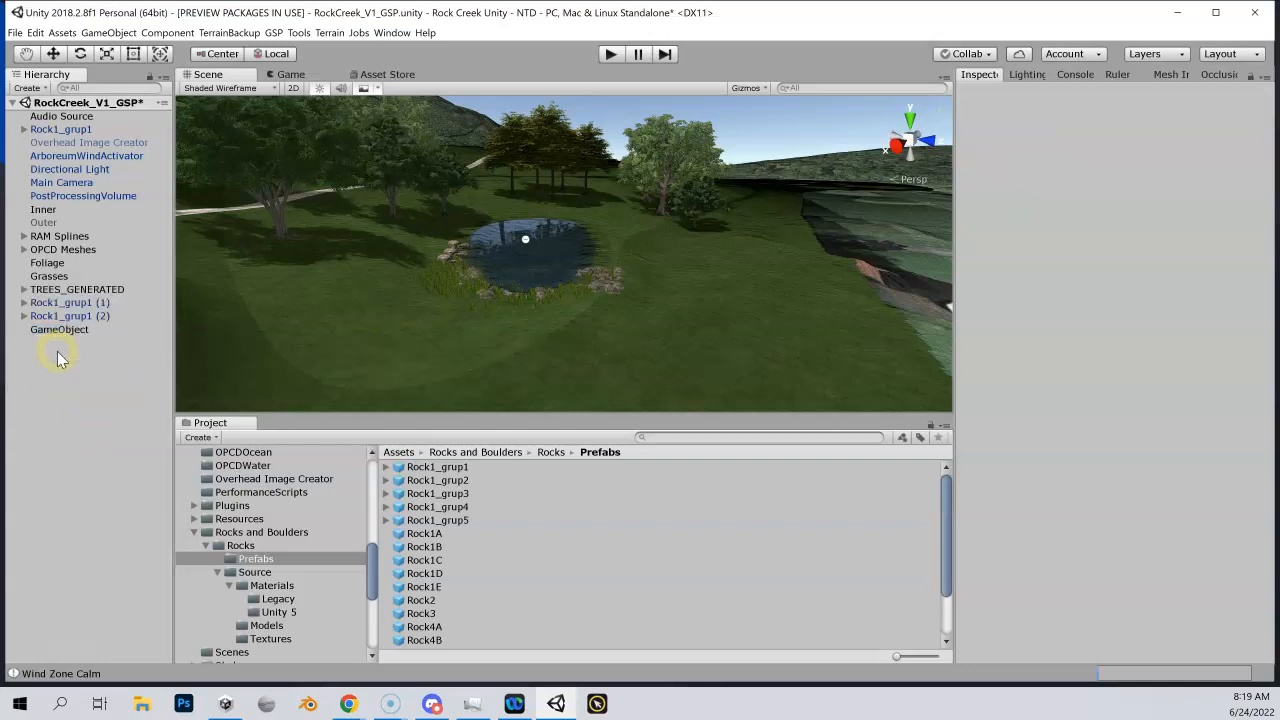
# Step: Rename the new empty game object as Rocks
pyautogui.doubleClick(89, 329)
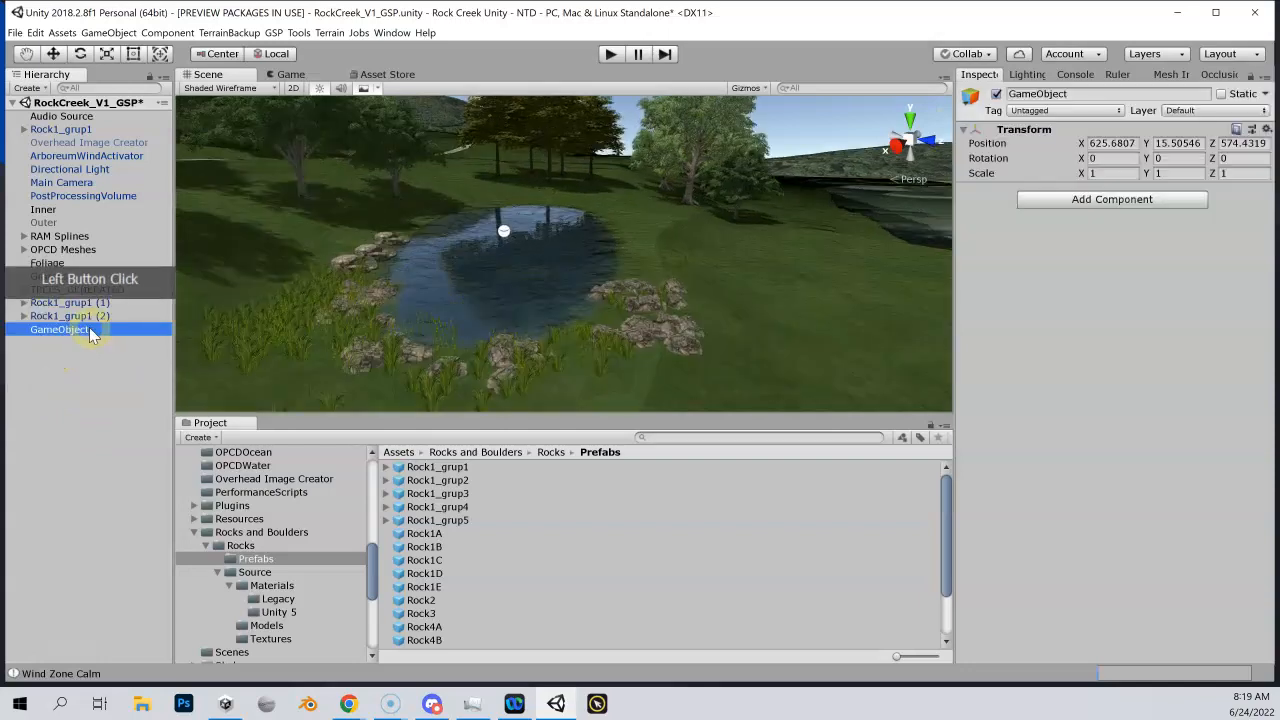
pyautogui.click(89, 330)
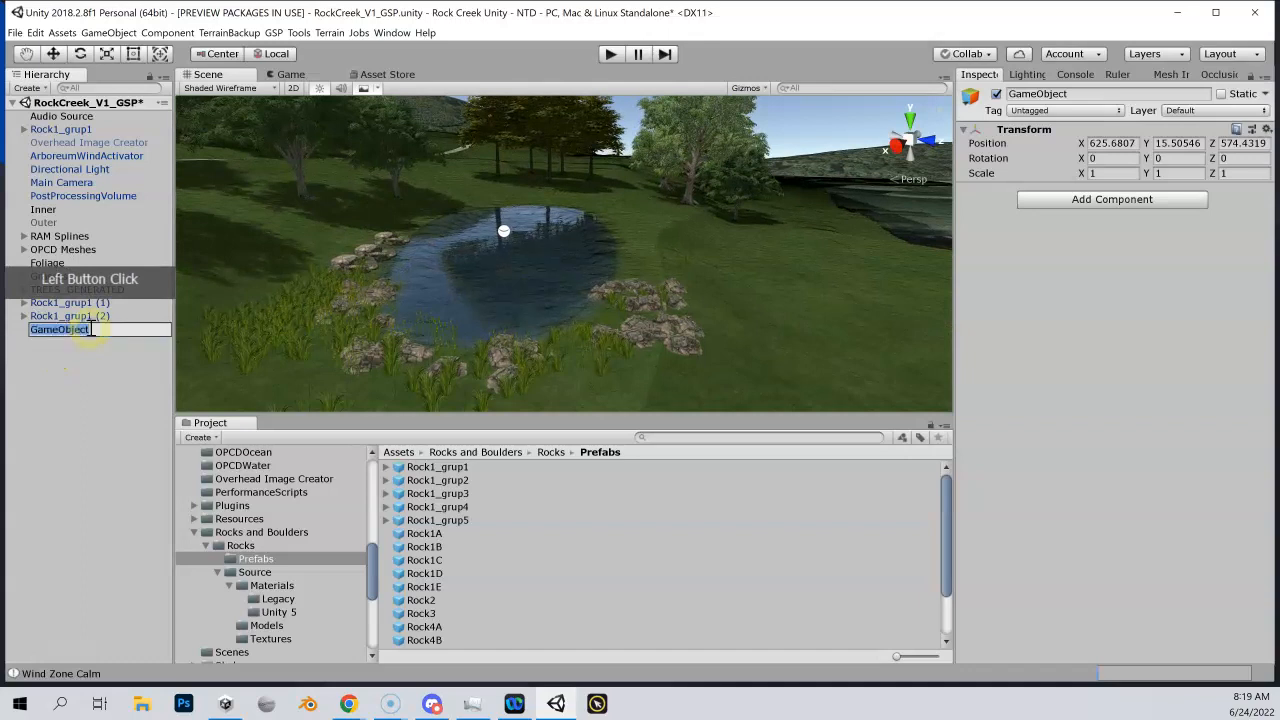
pyautogui.write('Rocks')
pyautogui.press('Return')
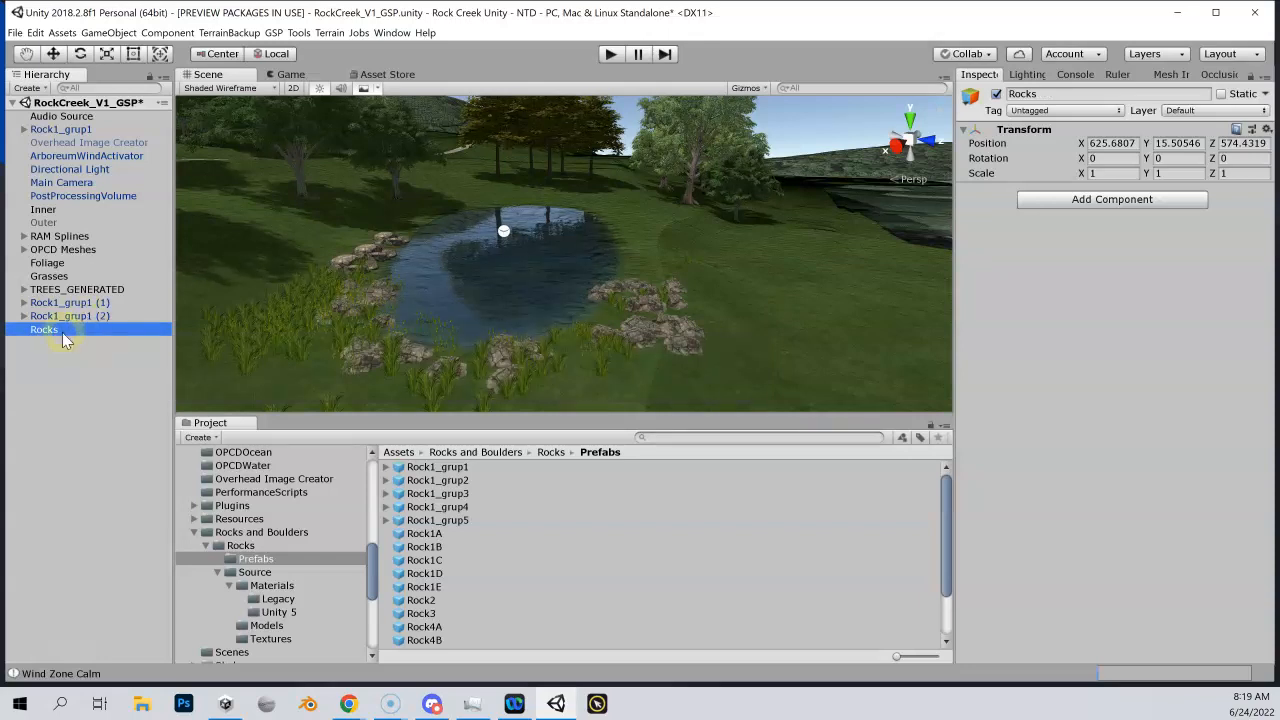
# Step: Set the Rocks object's position to 0 on X, Y and Z
pyautogui.click(1128, 143)
pyautogui.write('0')
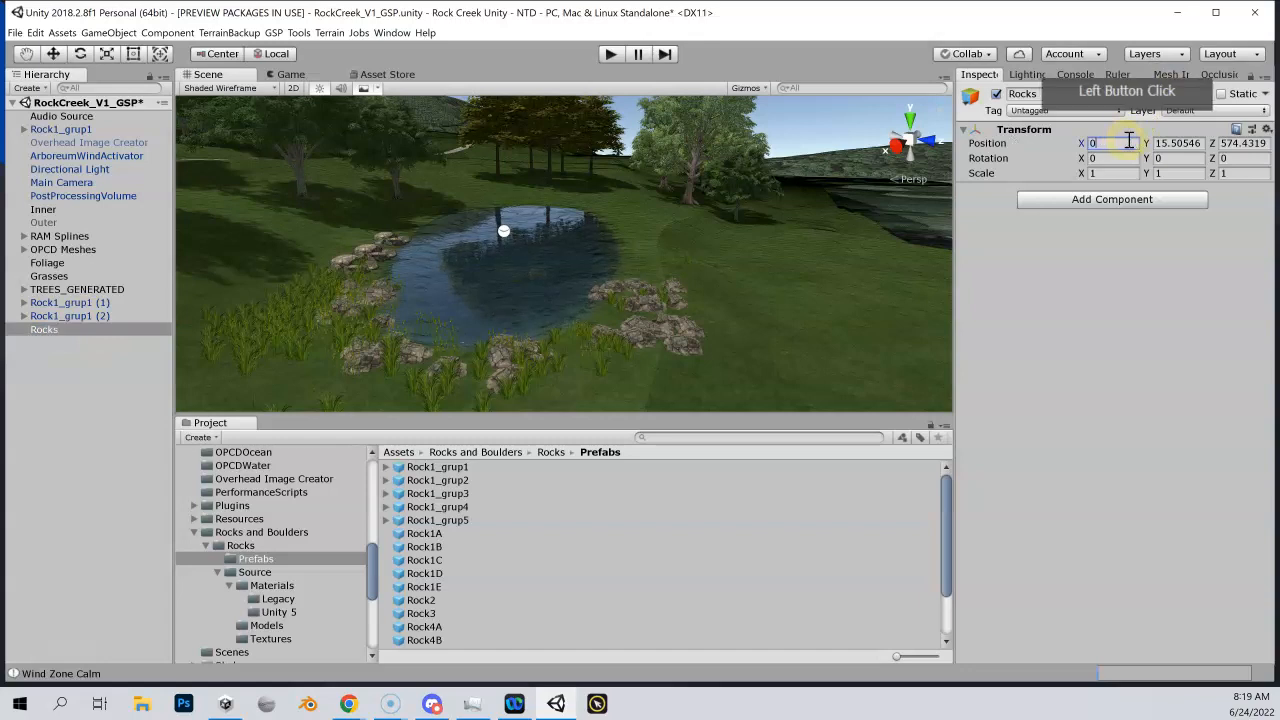
pyautogui.click(1180, 143)
pyautogui.write('0')
pyautogui.click(1240, 143)
pyautogui.write('0')
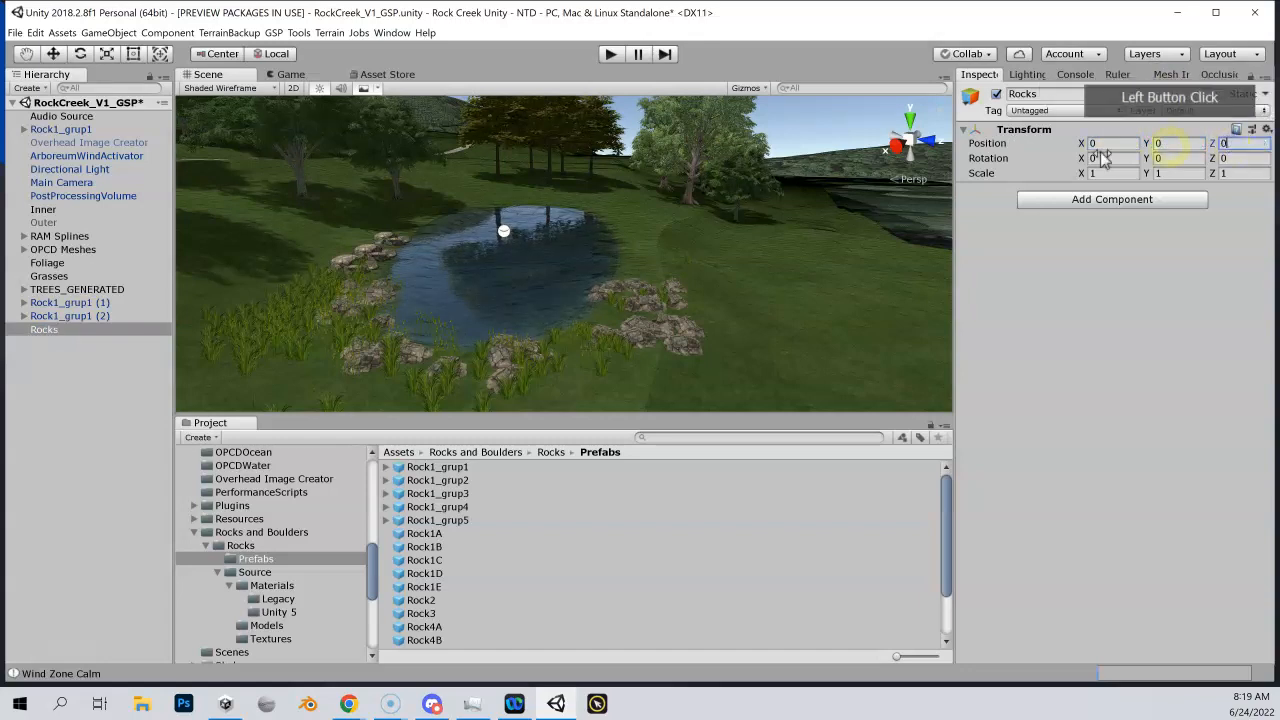
# Step: Parent Rock1_grup1, Rock1_grup1 (1) and Rock1_grup1 (2) under the Rocks object and collapse it in the hierarchy
pyautogui.click(62, 316)
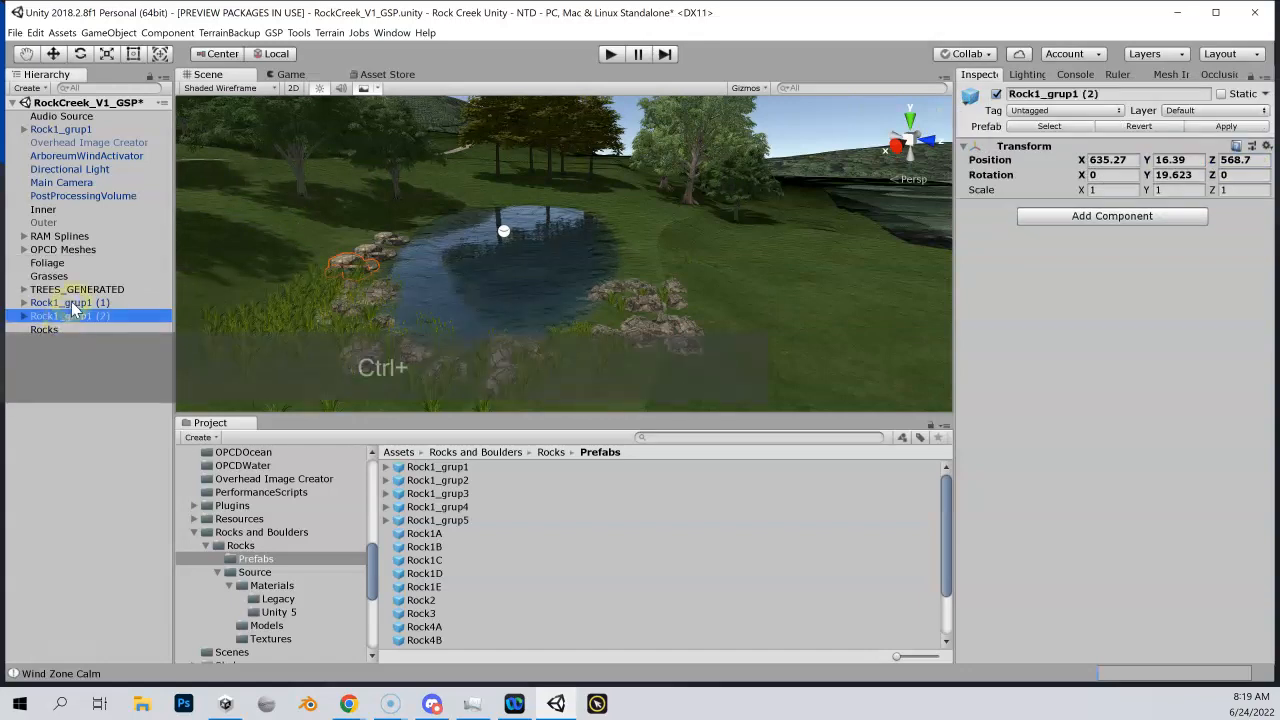
pyautogui.keyDown('ctrl'); pyautogui.click(65, 302); pyautogui.keyUp('ctrl')
pyautogui.keyDown('ctrl'); pyautogui.click(75, 130); pyautogui.keyUp('ctrl')
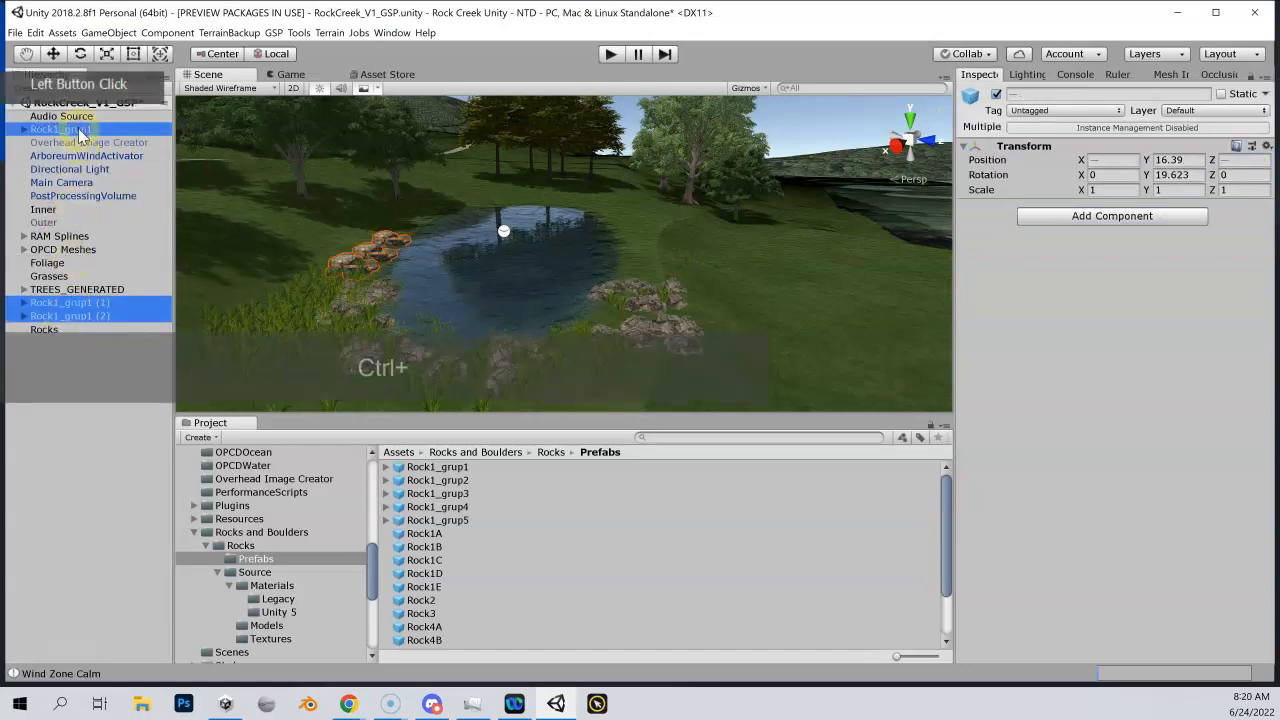
pyautogui.moveTo(50, 306); pyautogui.dragTo(55, 338)
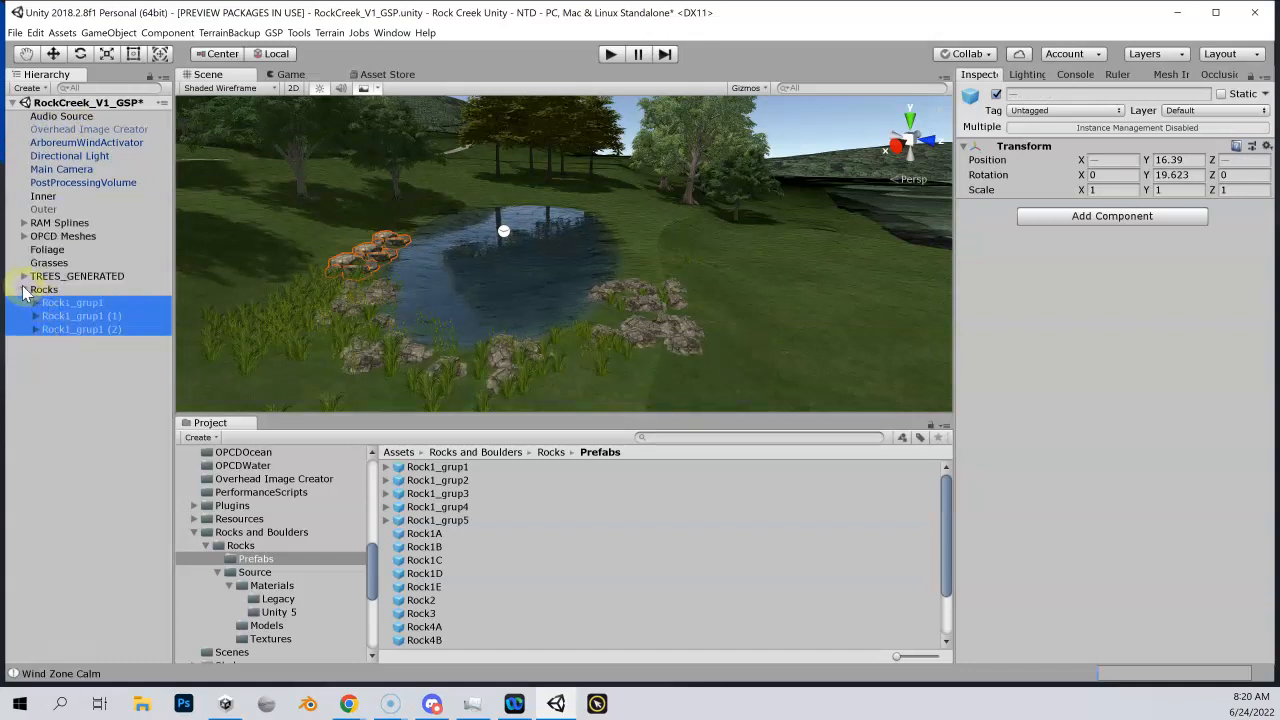
pyautogui.click(24, 290)
pyautogui.click(60, 380)
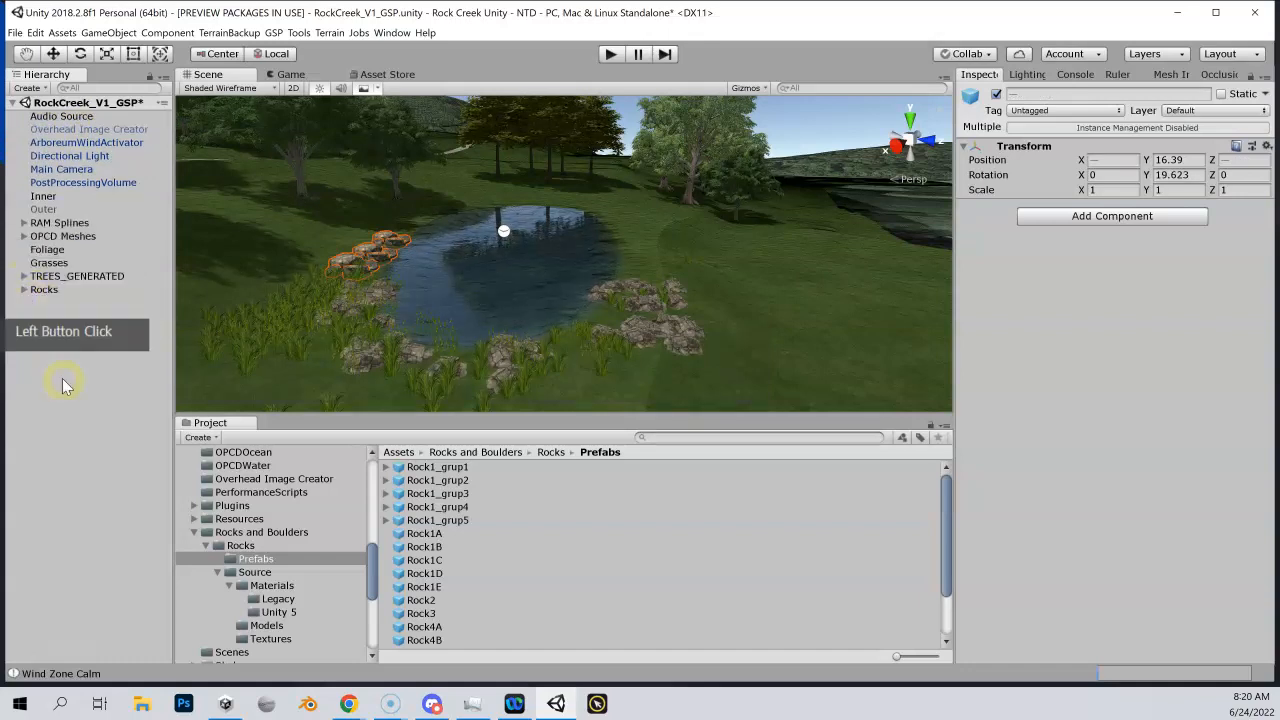
pyautogui.click(26, 292)
pyautogui.click(27, 292)
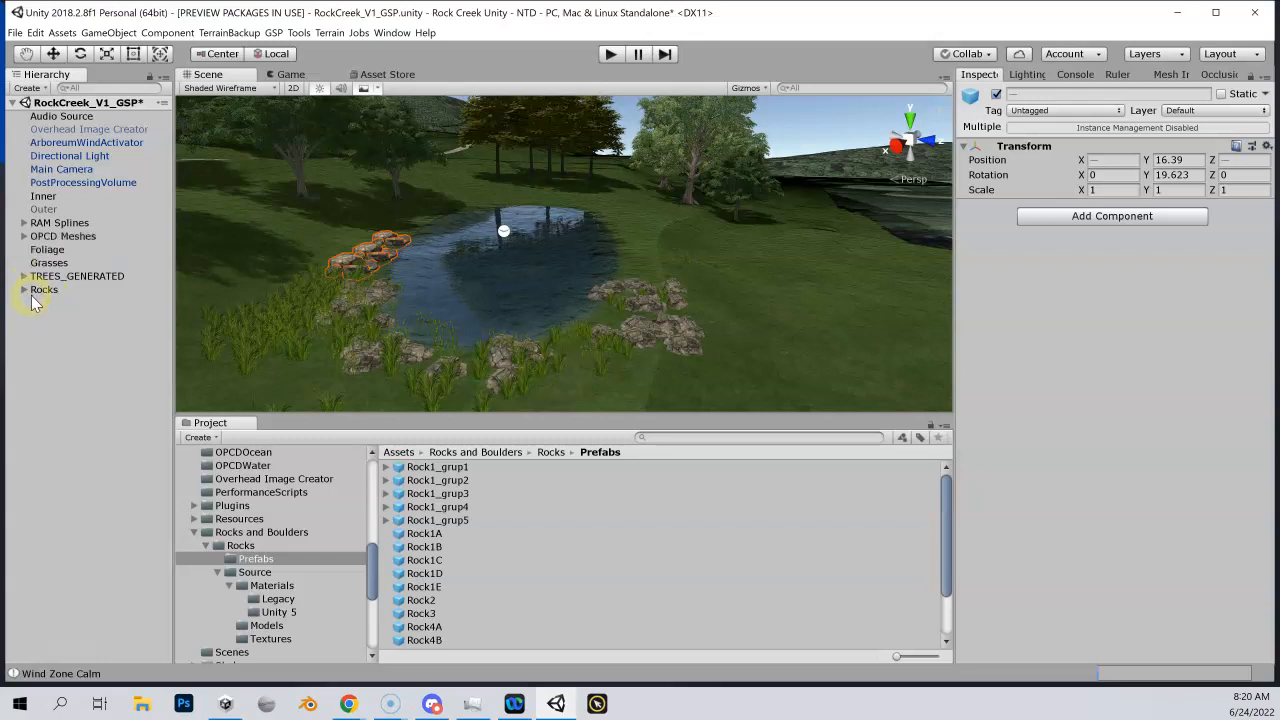
# Step: Compare the painted rocks with the placed rock groups from different viewing distances, and select the Rocks object
pyautogui.scroll(-5, 478, 271)
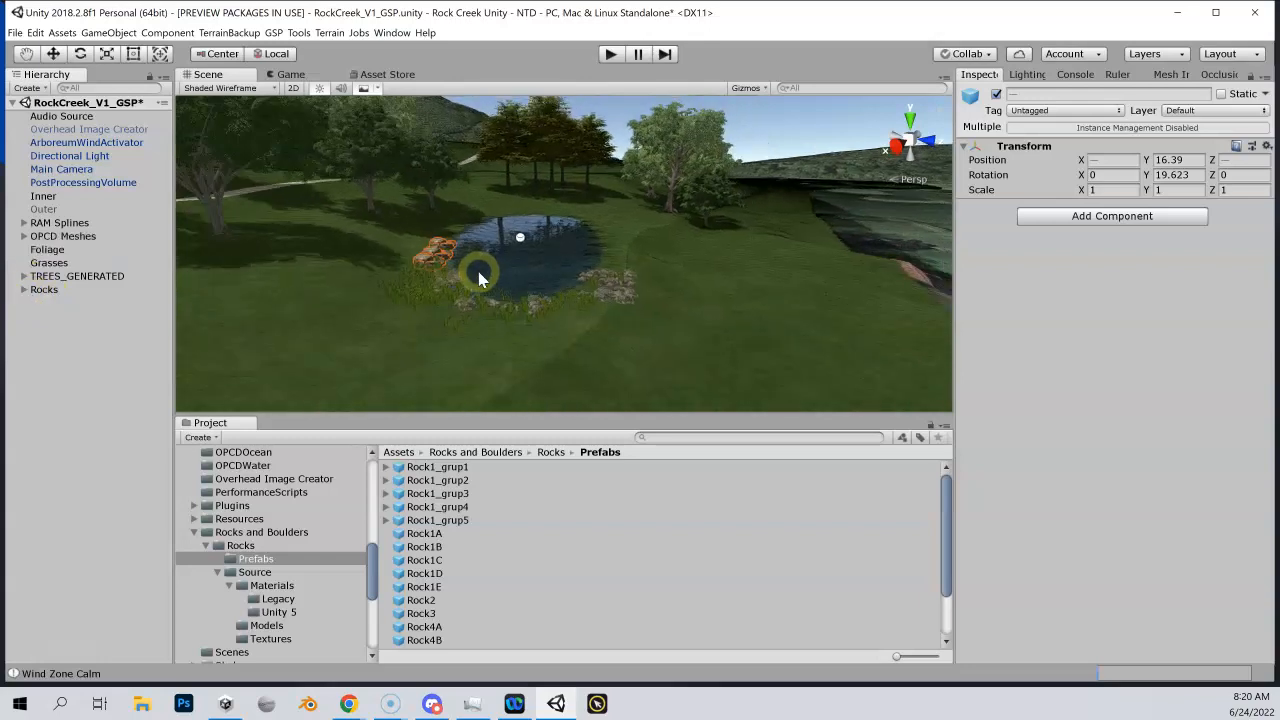
pyautogui.scroll(-5, 478, 271)
pyautogui.scroll(6, 478, 271)
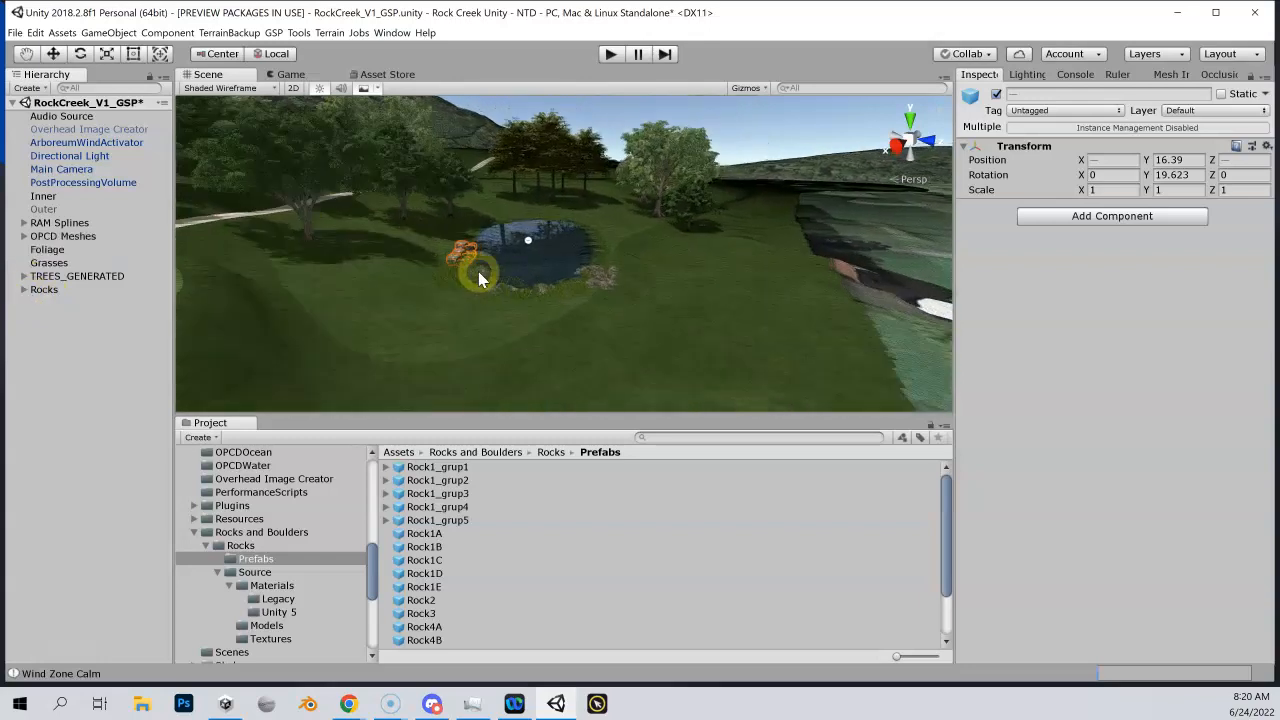
pyautogui.scroll(3, 478, 279)
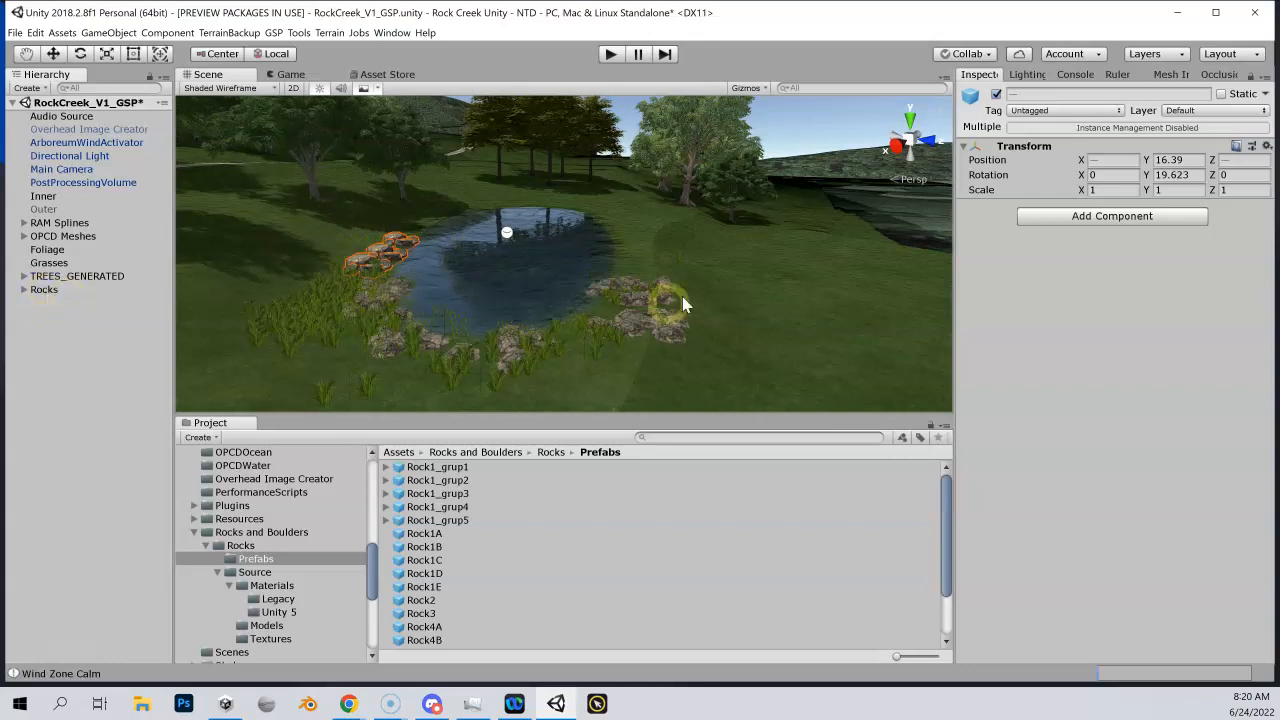
pyautogui.click(45, 290)
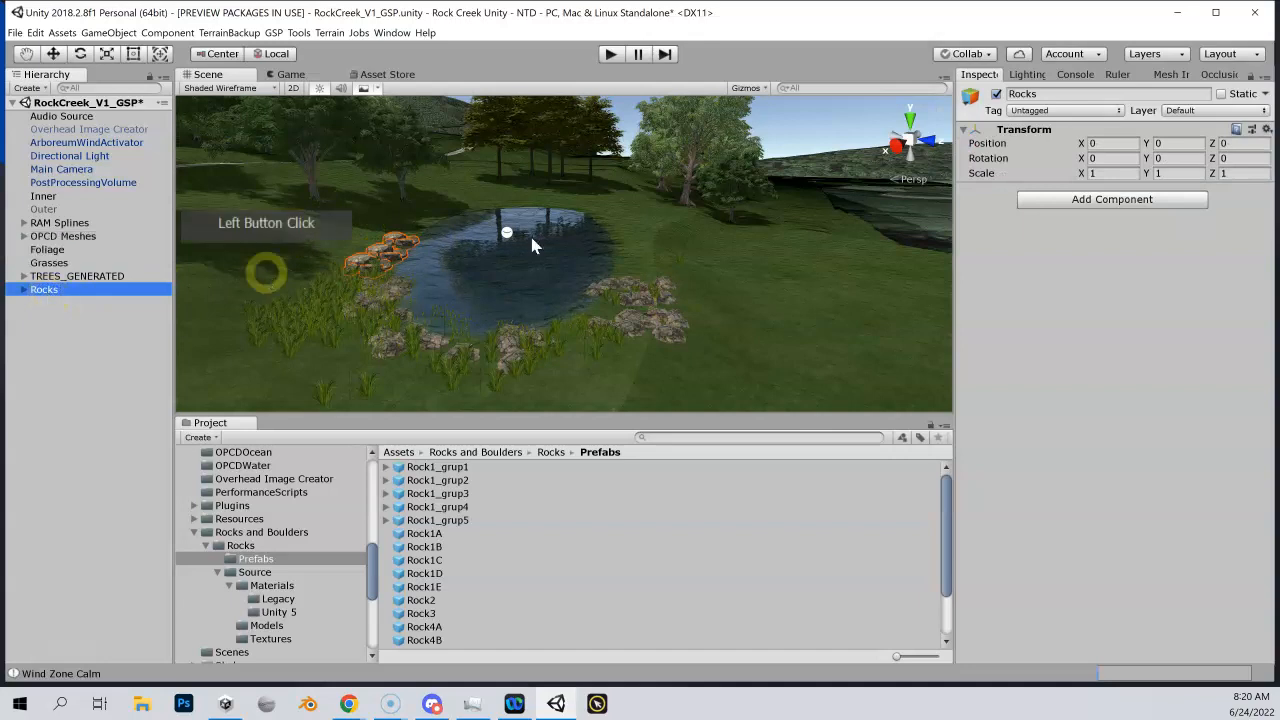